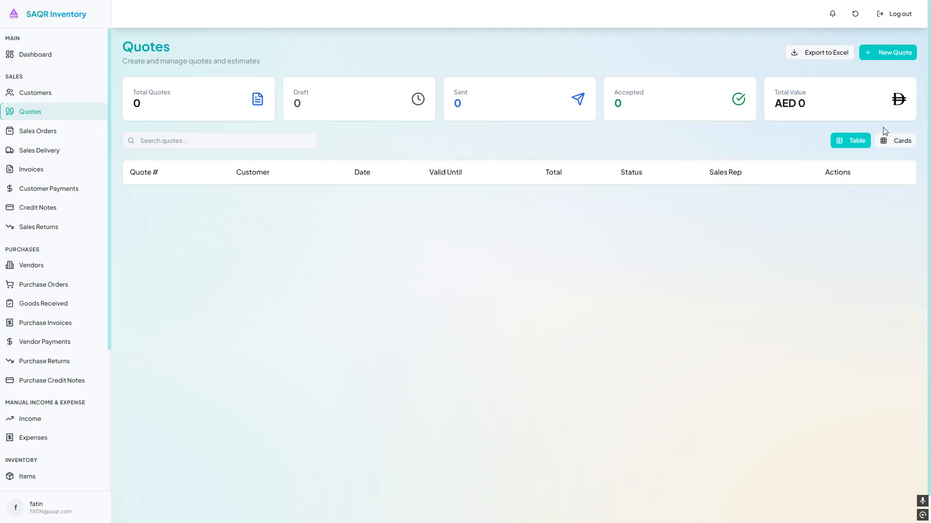
- Start a new quote and inspect its automatic quote number settings
left_click(895, 57)
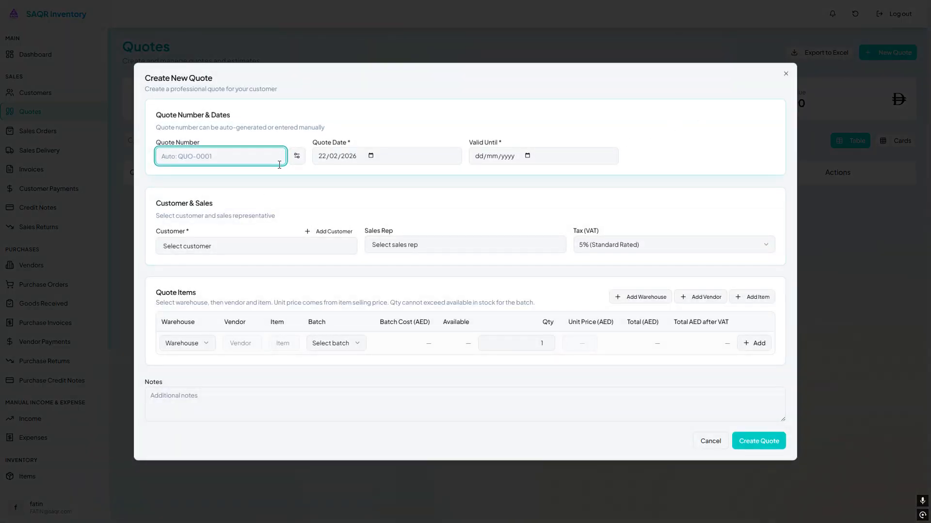
left_click(295, 162)
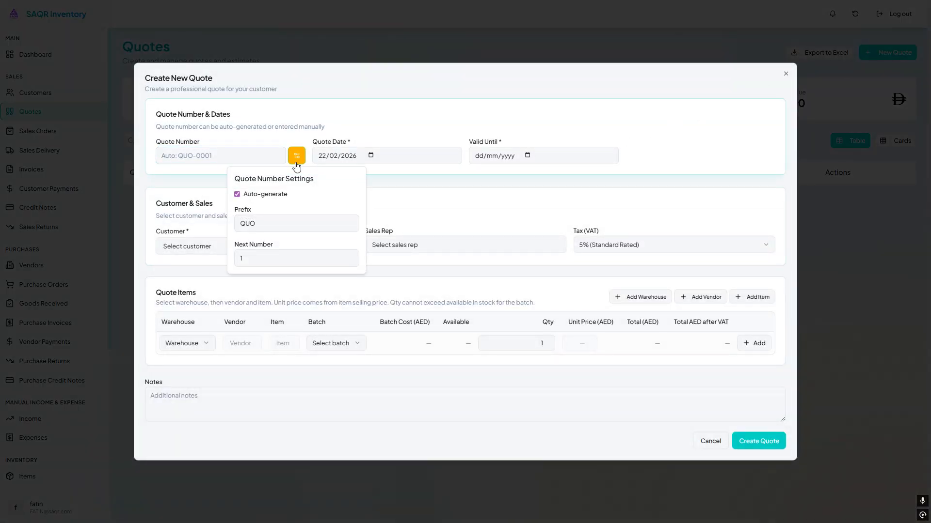
left_click(295, 163)
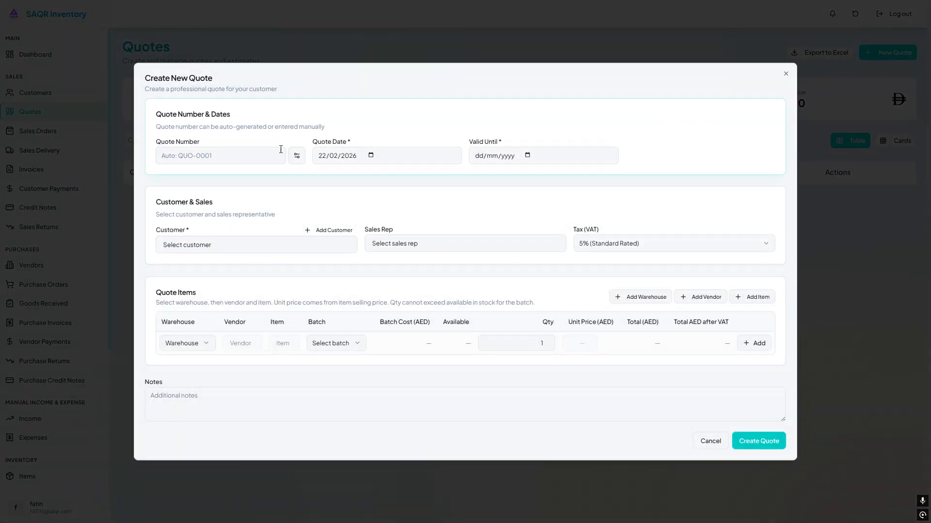
left_click(296, 156)
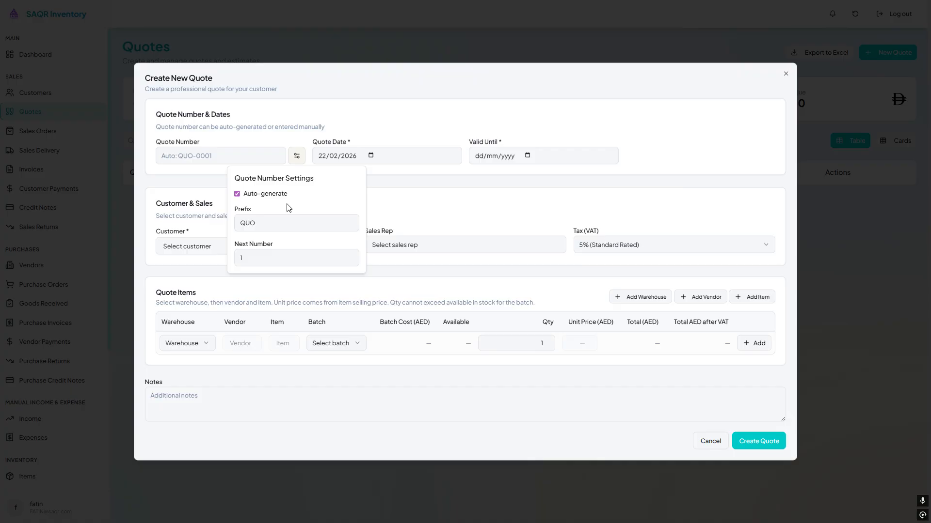
left_click(237, 195)
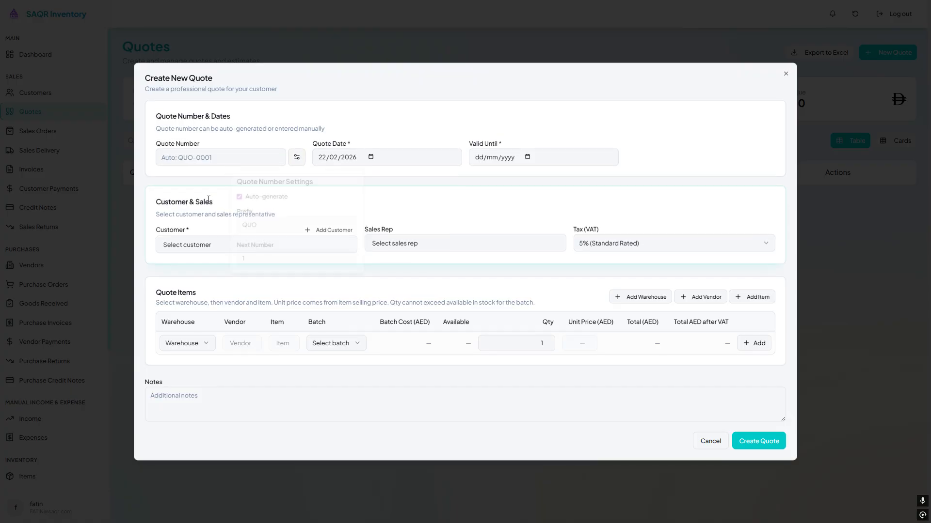
- Fill in the Customer & Sales section: pick the customer, Admin as sales rep and 5% (Standard Rated) VAT
left_click(310, 246)
left_click(241, 289)
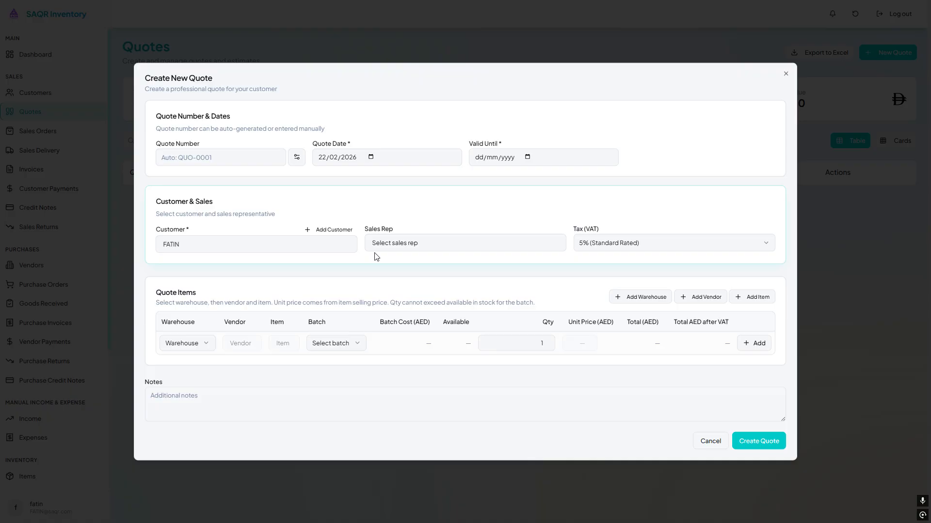
left_click(400, 243)
left_click(409, 281)
left_click(440, 248)
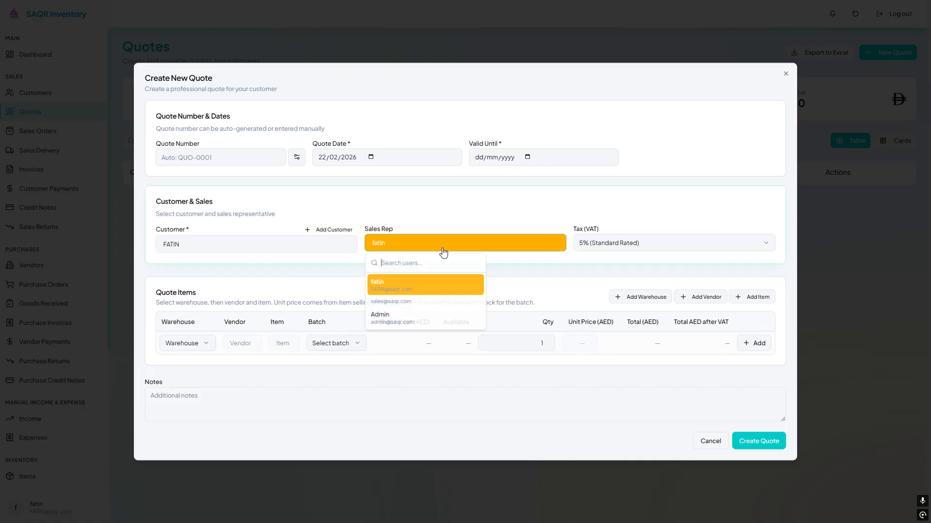
left_click(429, 316)
left_click(644, 245)
left_click(643, 262)
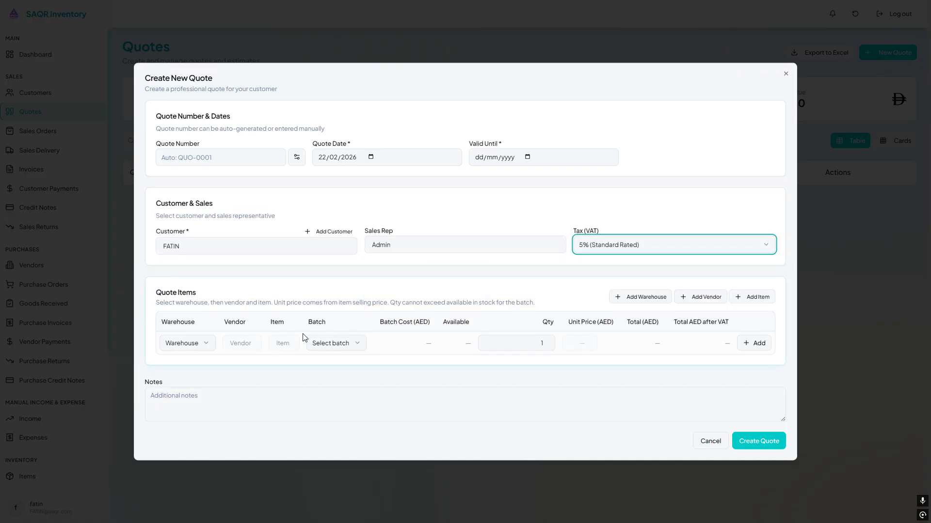
- Try choosing dubai warehouse and a vendor for the first quote item line
left_click(200, 343)
left_click(202, 367)
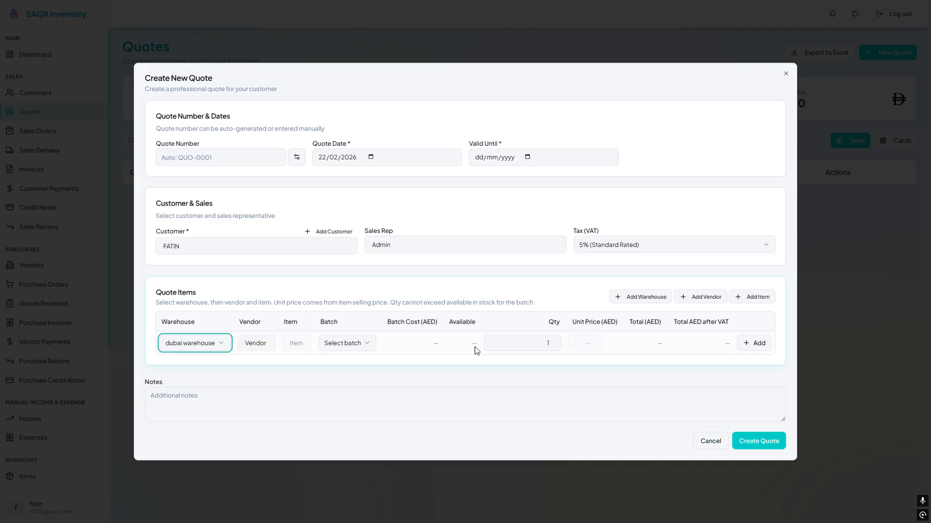
left_click(626, 296)
left_click(691, 303)
left_click(691, 304)
left_click(642, 291)
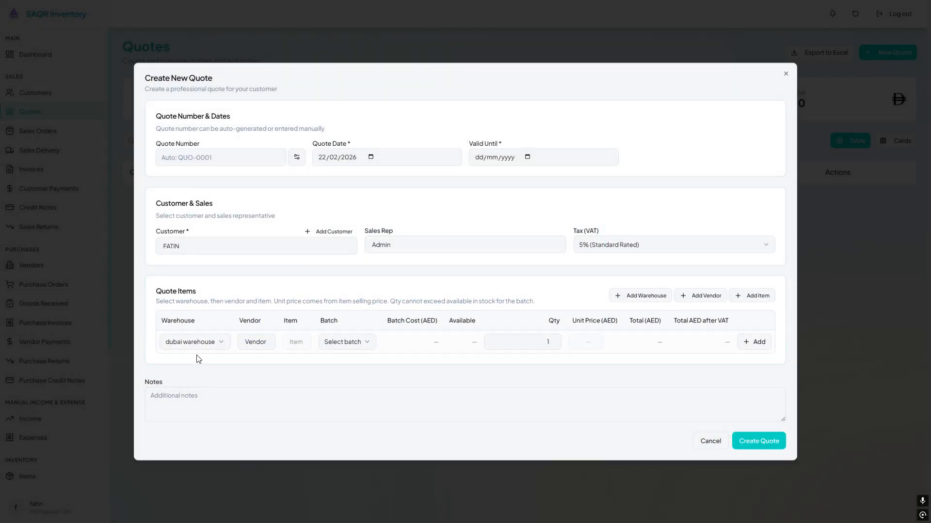
left_click(199, 341)
left_click(248, 341)
left_click(256, 342)
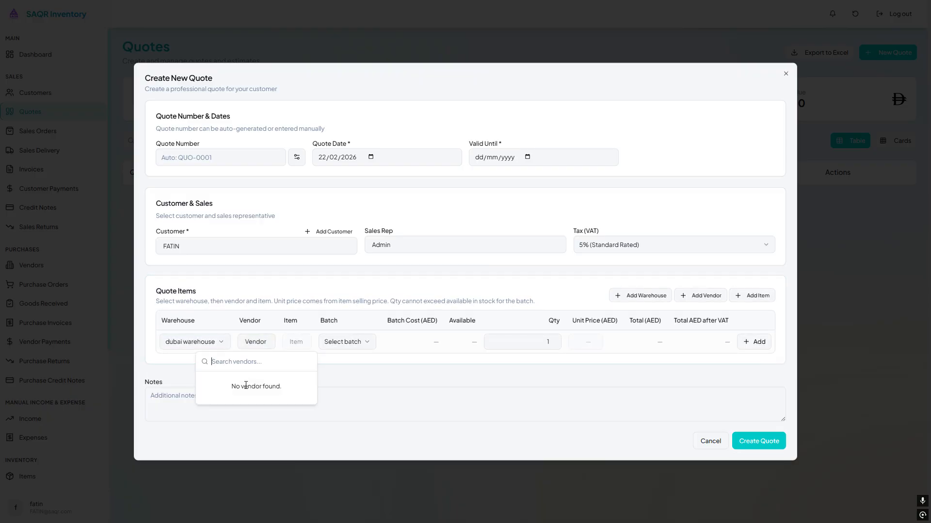
left_click(245, 346)
- Set the item line to sharjah warehouse, vendor HP PCS, item HP P C and batch GRN-004
left_click(216, 343)
left_click(212, 375)
left_click(259, 341)
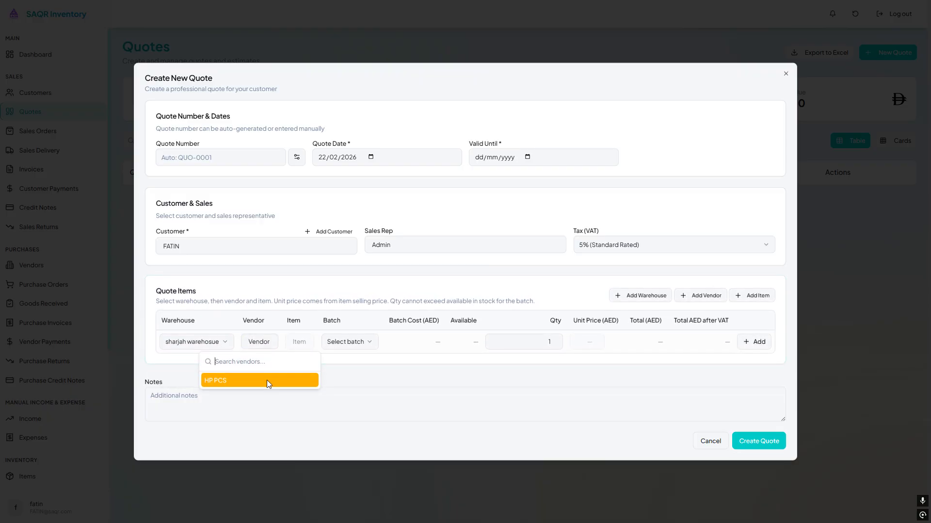
left_click(266, 381)
left_click(304, 342)
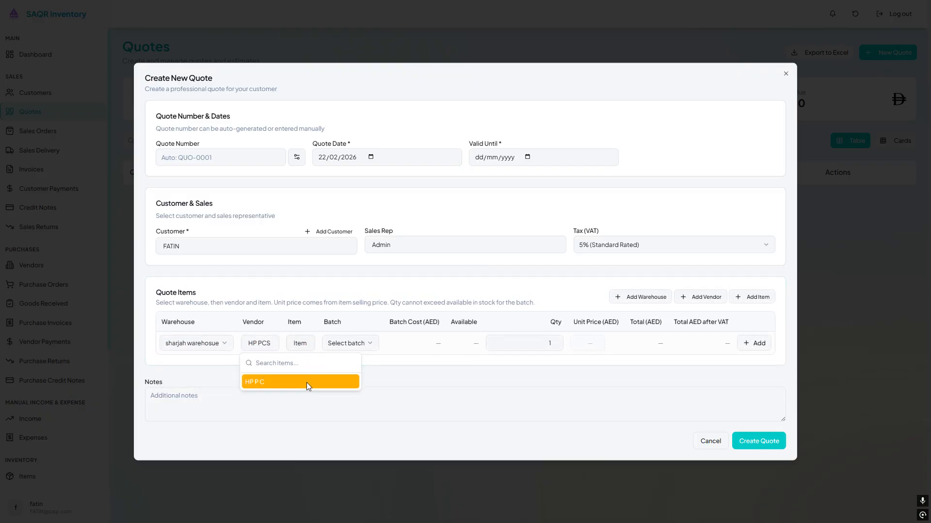
left_click(307, 382)
left_click(379, 345)
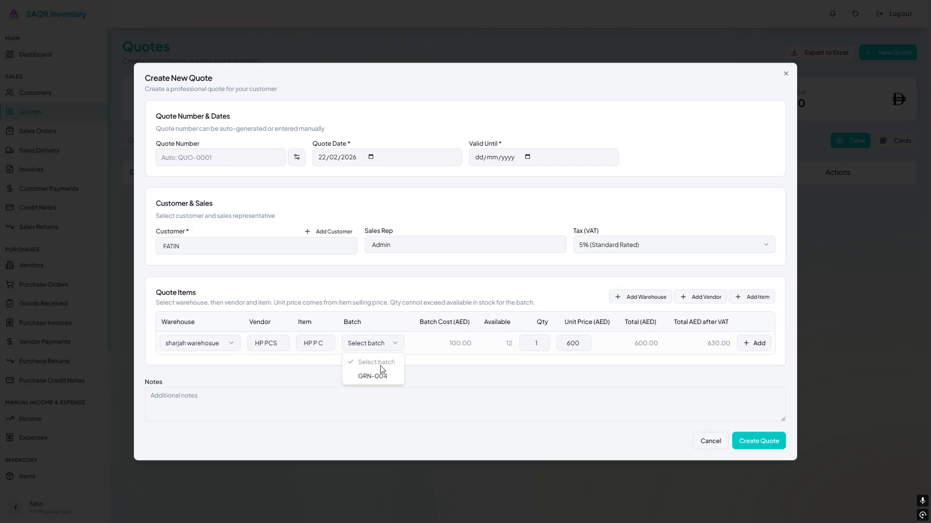
left_click(378, 375)
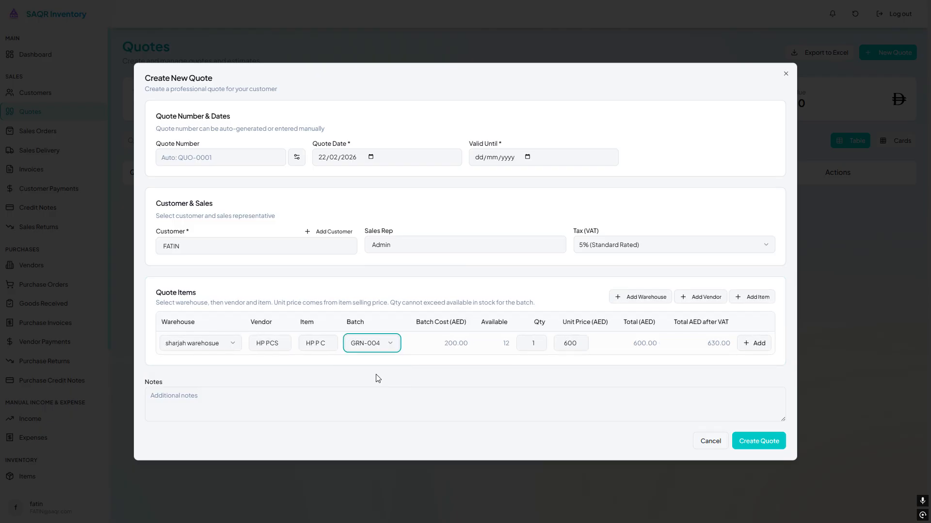
- Set the line quantity to 8 and add the item to the quote
left_click_drag(409, 320, 472, 322)
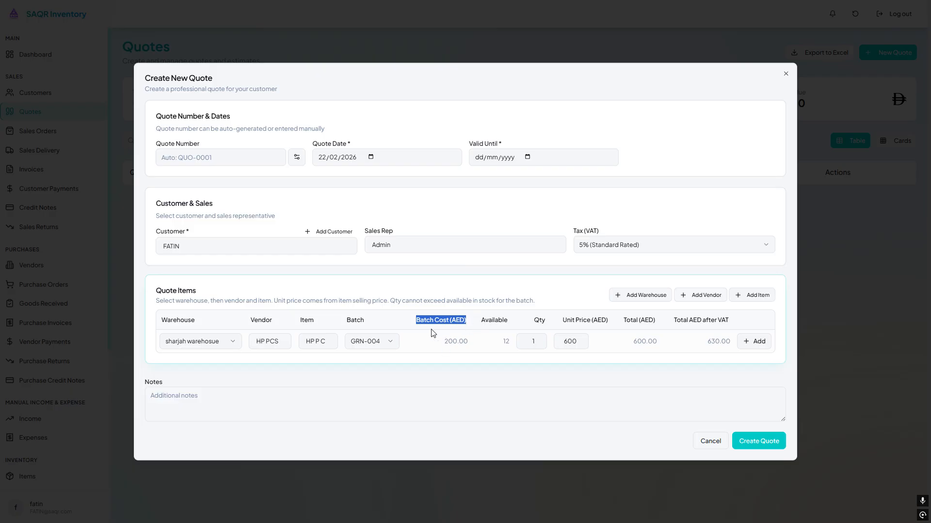
double_click(492, 321)
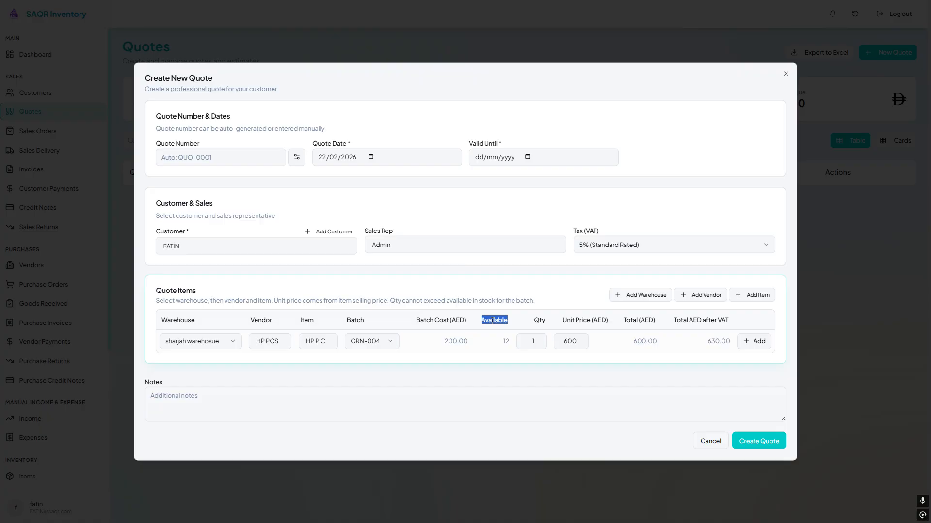
double_click(538, 340)
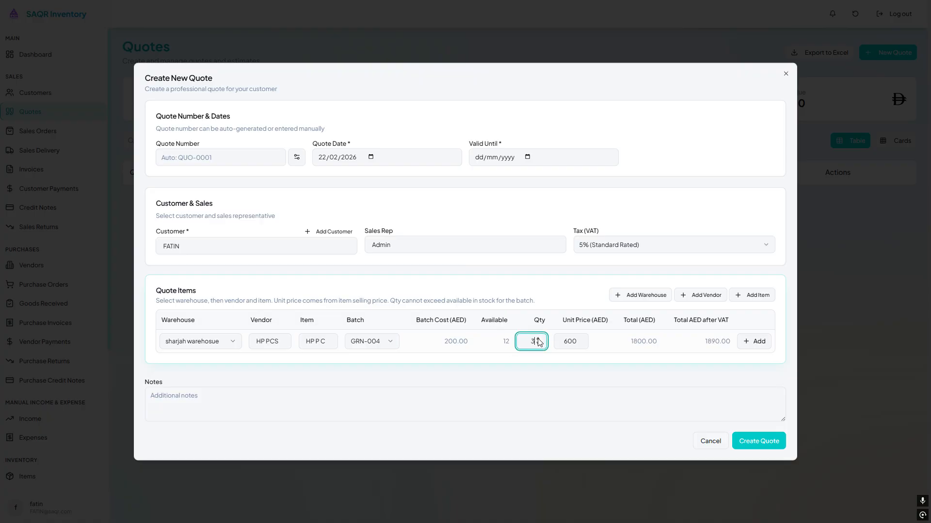
left_click(581, 341)
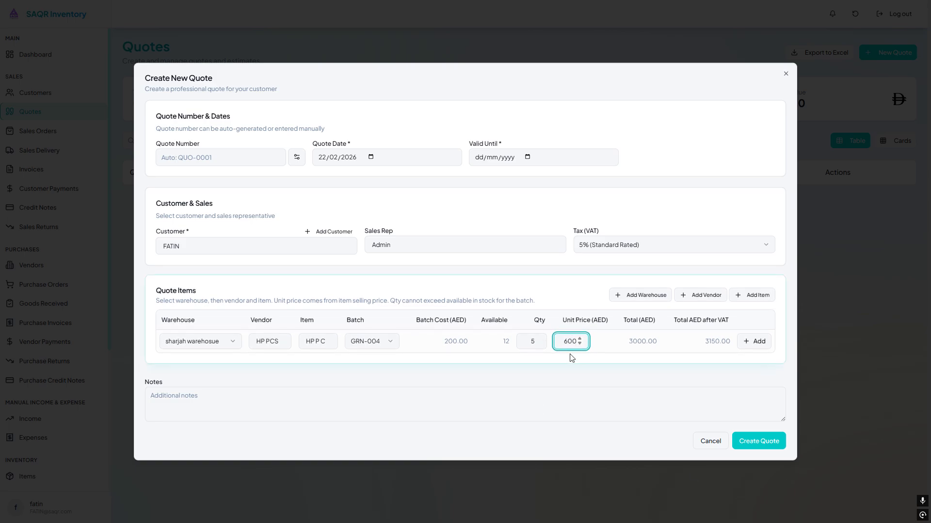
left_click_drag(624, 321, 728, 318)
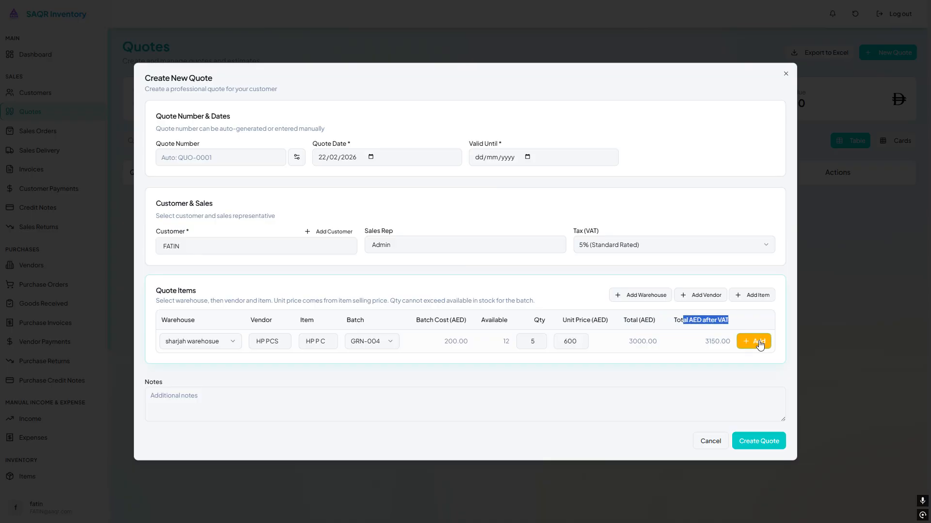
left_click(540, 336)
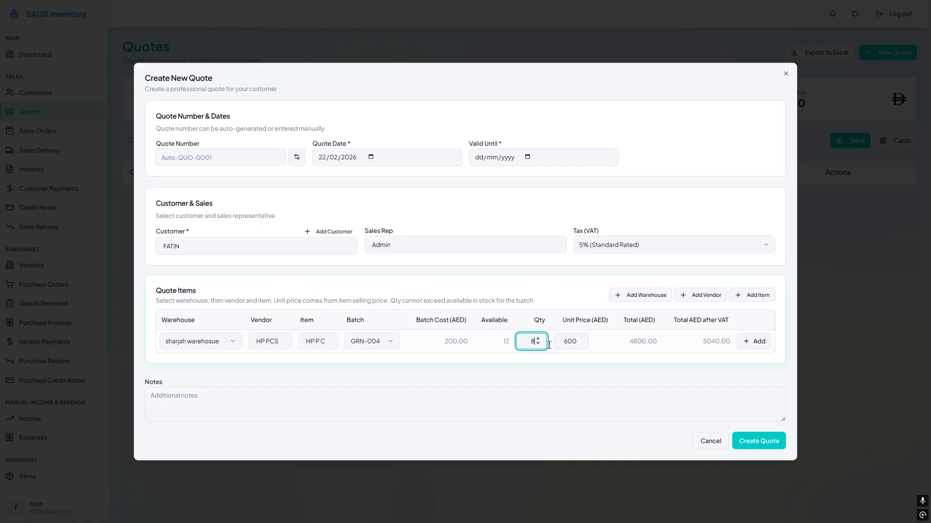
left_click(719, 373)
left_click(754, 342)
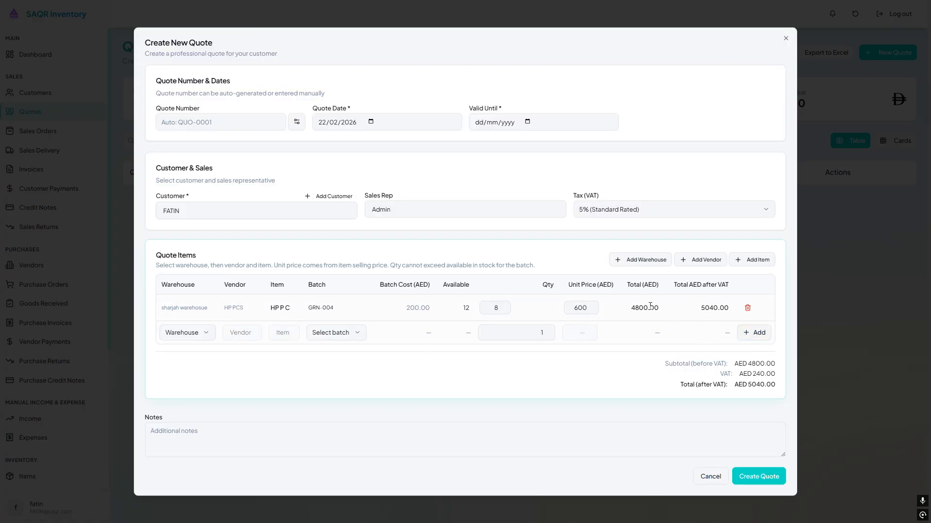
- Set the valid-until date to 08/03/2026 and create the quote
left_click_drag(631, 307, 729, 306)
left_click_drag(665, 364, 765, 388)
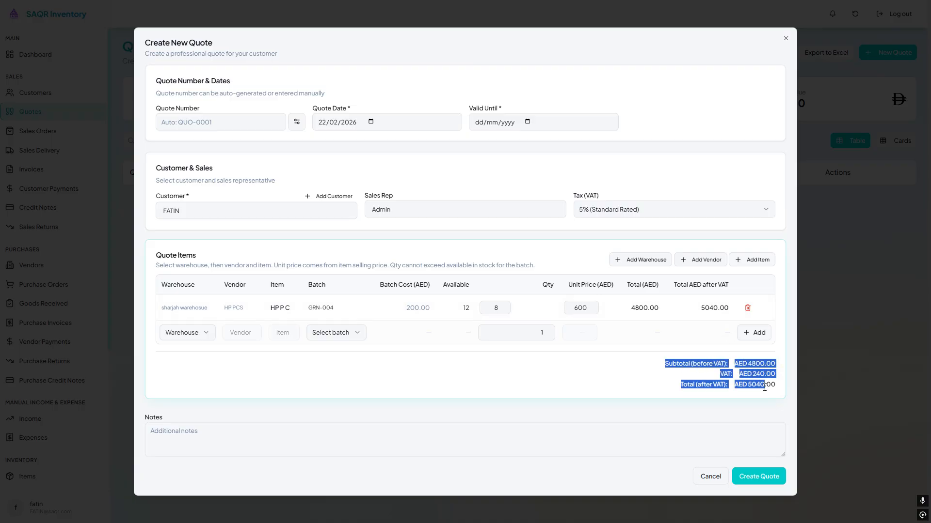
left_click(759, 477)
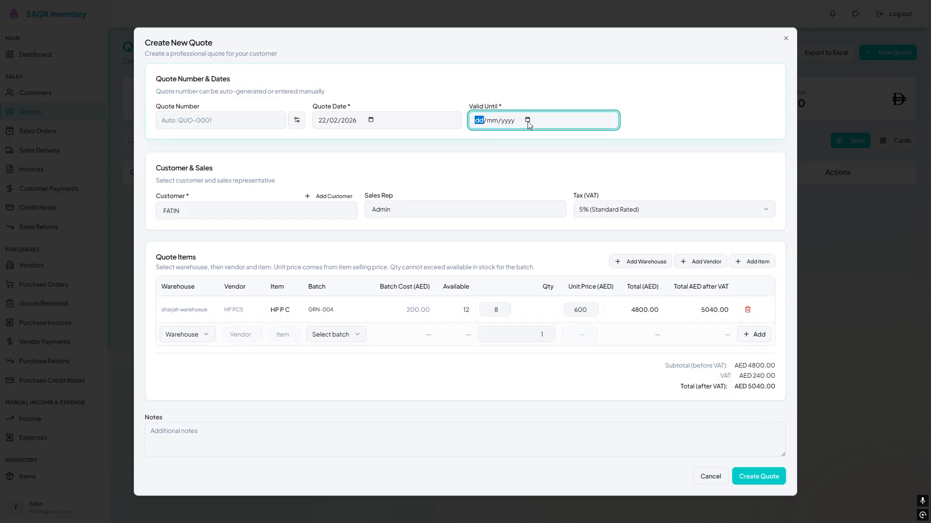
left_click(526, 121)
left_click(493, 223)
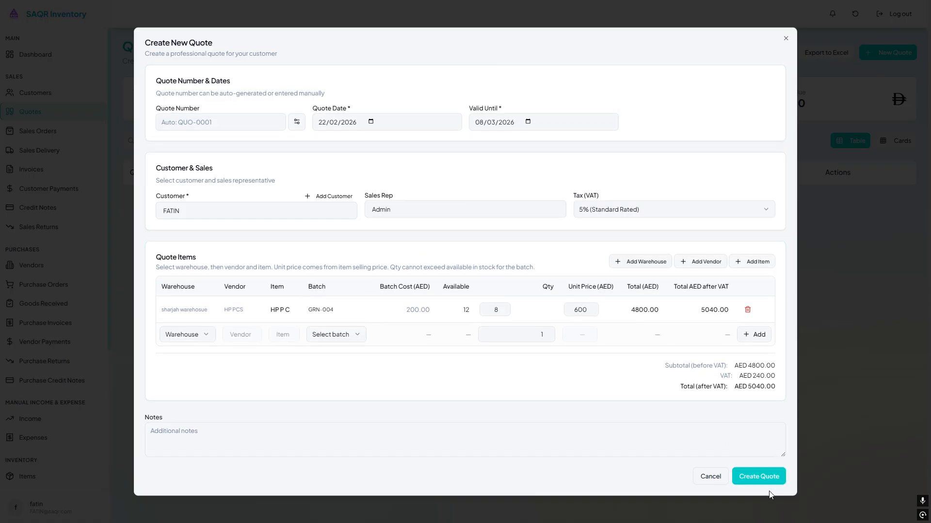
left_click(770, 477)
- Preview the new quote as a PDF and download it
left_click(861, 200)
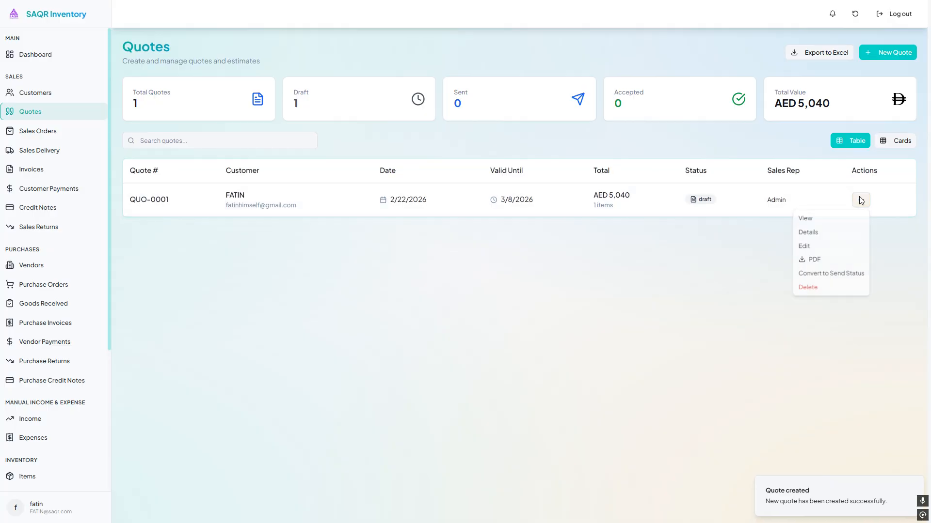
left_click(841, 231)
scroll(495, 266, "down", 1)
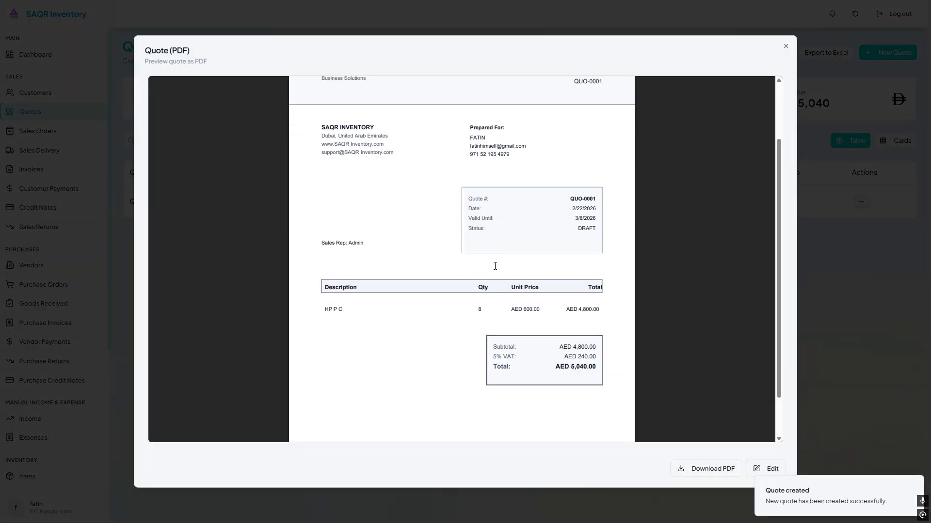
scroll(494, 266, "down", 3)
scroll(418, 308, "up", 4)
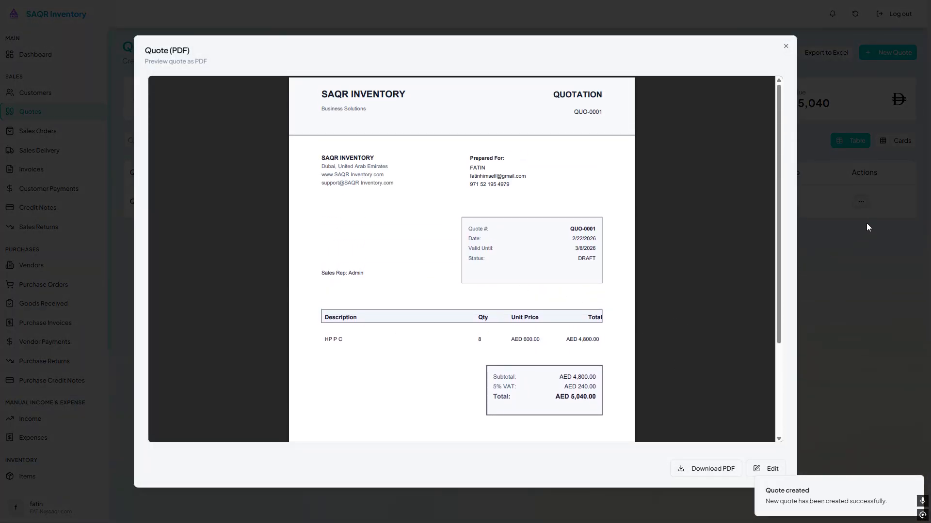
left_click(705, 461)
left_click(811, 216)
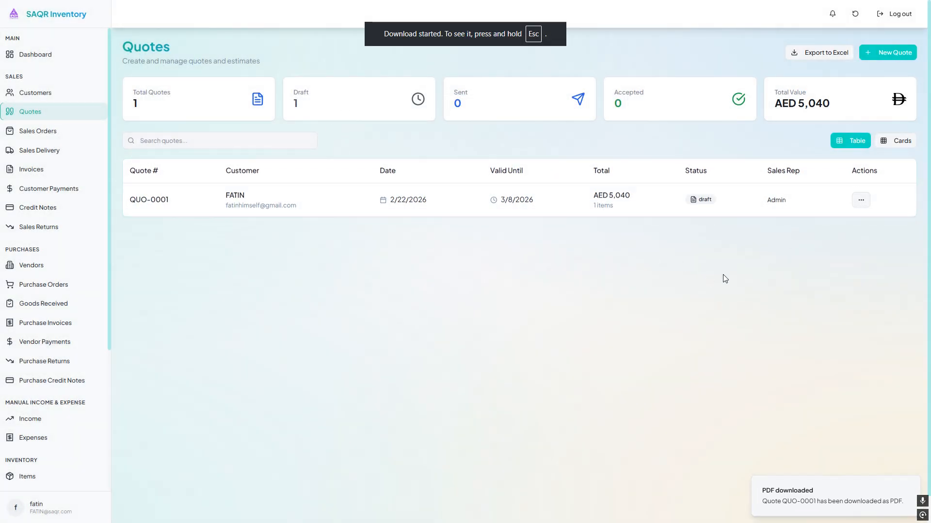
- Open the quote's preview and details windows to examine them
left_click(860, 201)
left_click(836, 229)
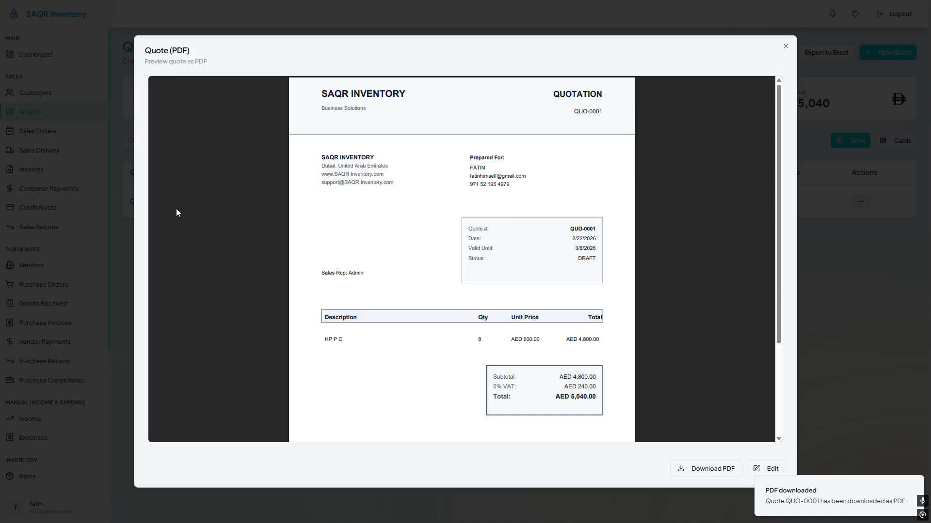
left_click(125, 86)
left_click(860, 201)
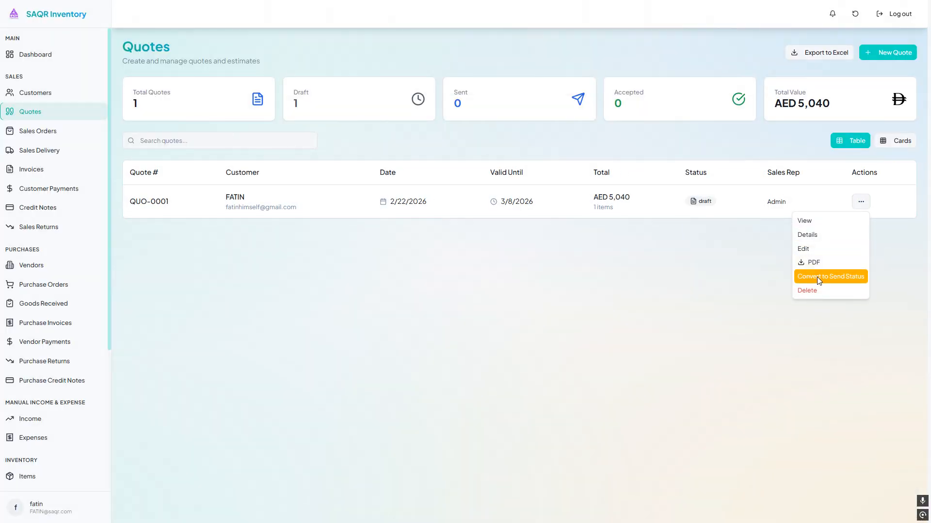
left_click(813, 235)
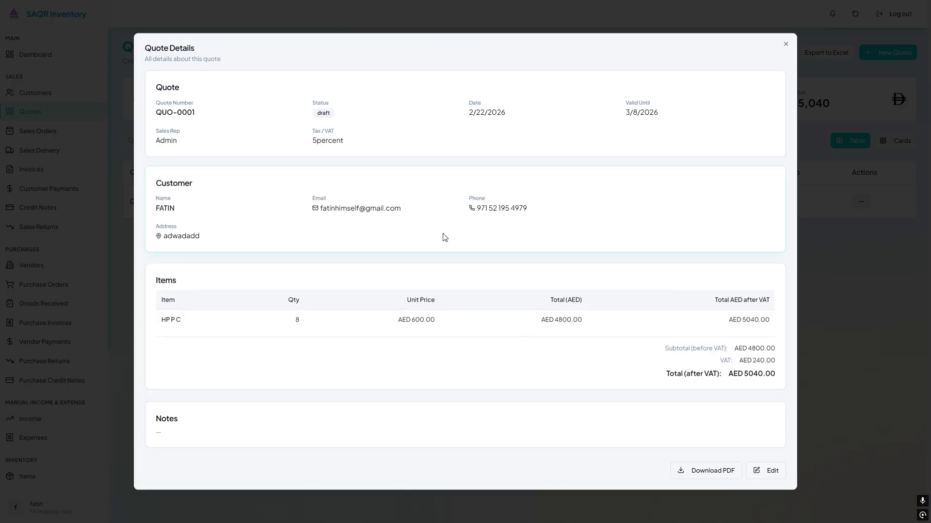
left_click(869, 205)
left_click(860, 201)
left_click(839, 221)
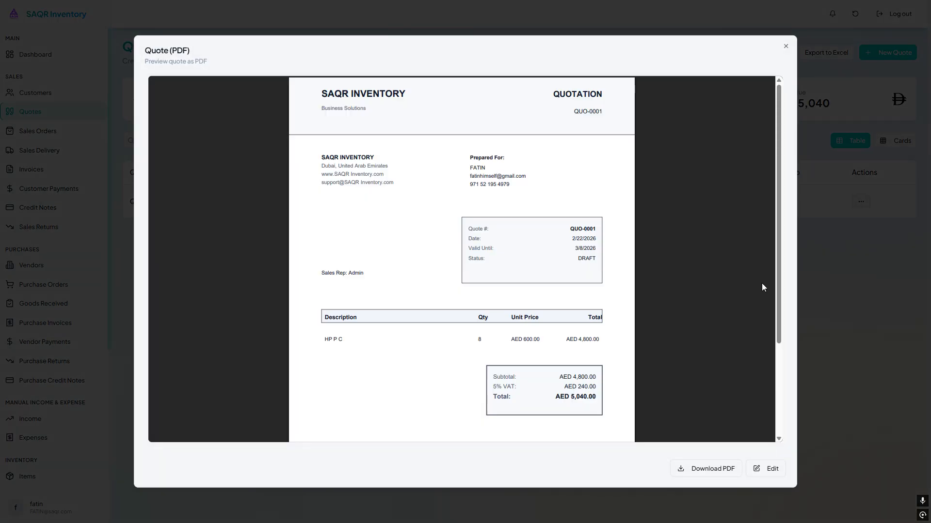
left_click(854, 213)
- Convert the quote to sent status
left_click(861, 201)
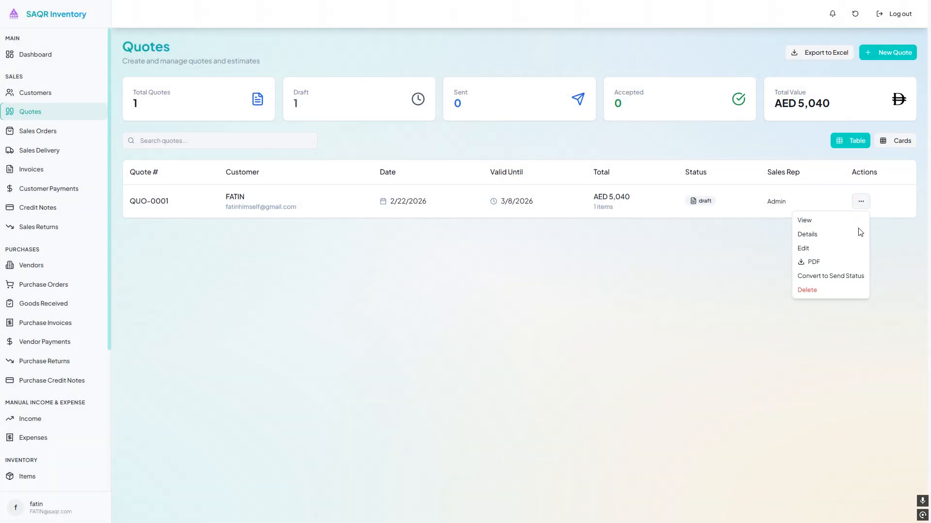
left_click(847, 279)
left_click(545, 278)
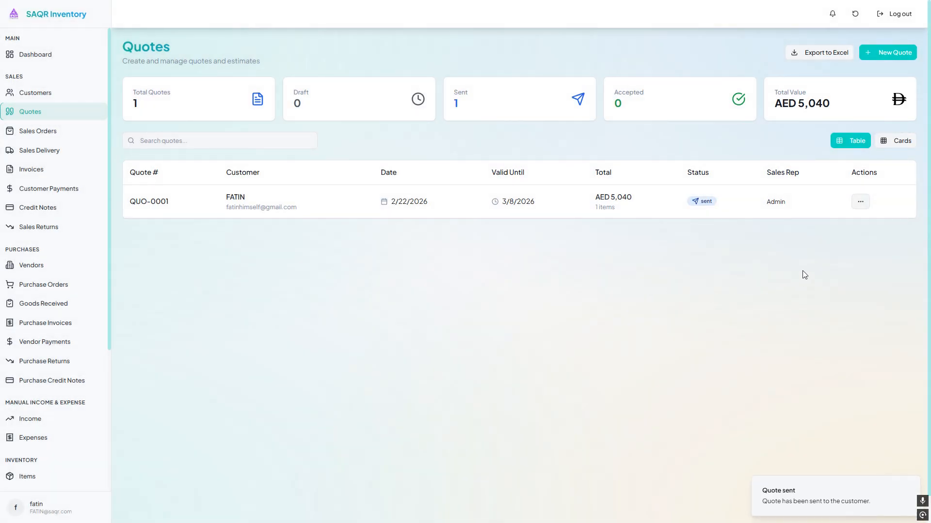
- Accept the quote QUO-0001 and confirm the acceptance
left_click(861, 202)
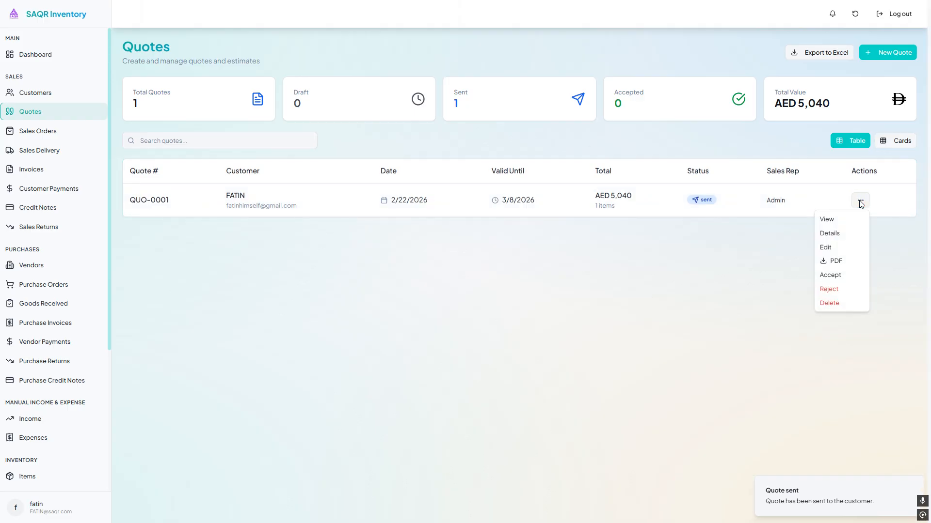
left_click(839, 275)
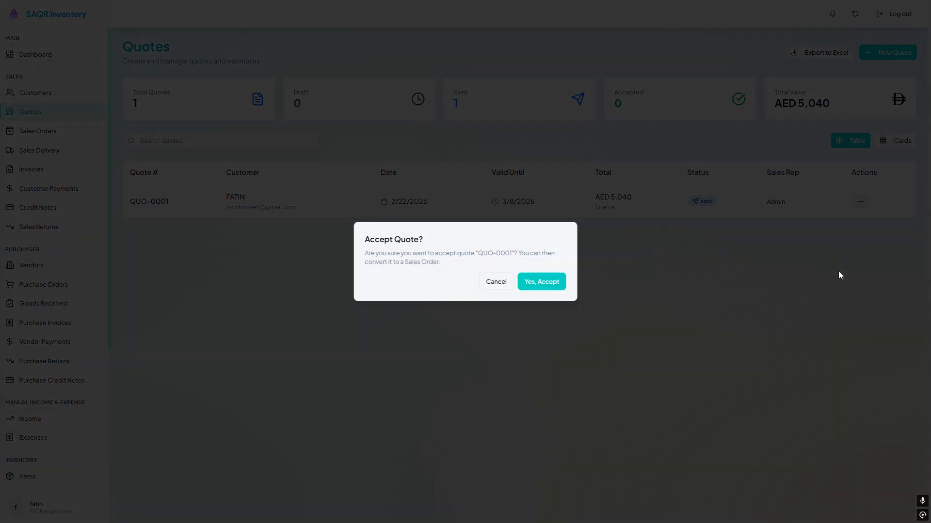
left_click(554, 286)
- Convert the accepted quote into a sales order
left_click(863, 198)
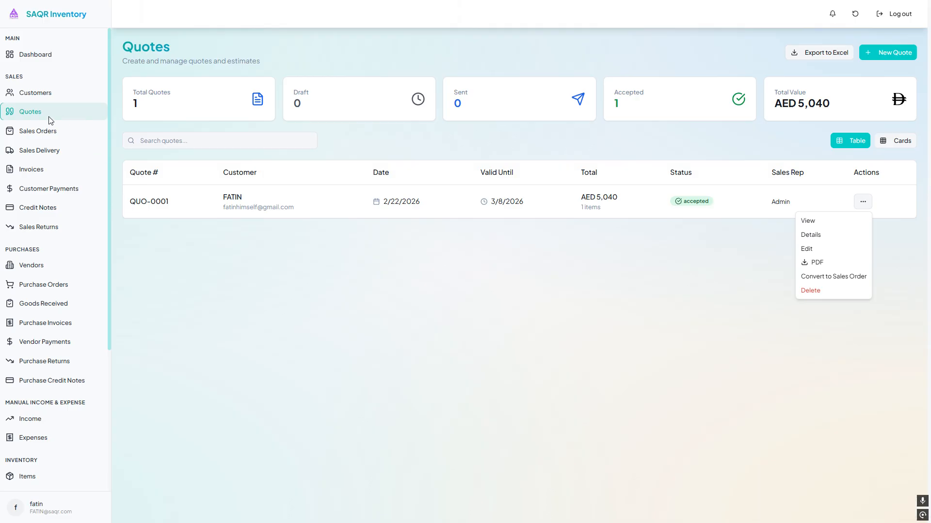
left_click(819, 277)
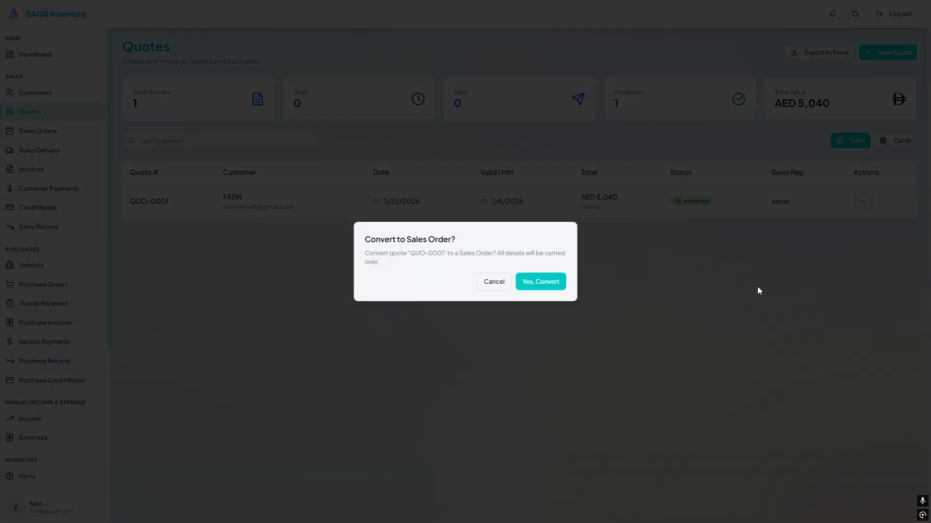
left_click(531, 286)
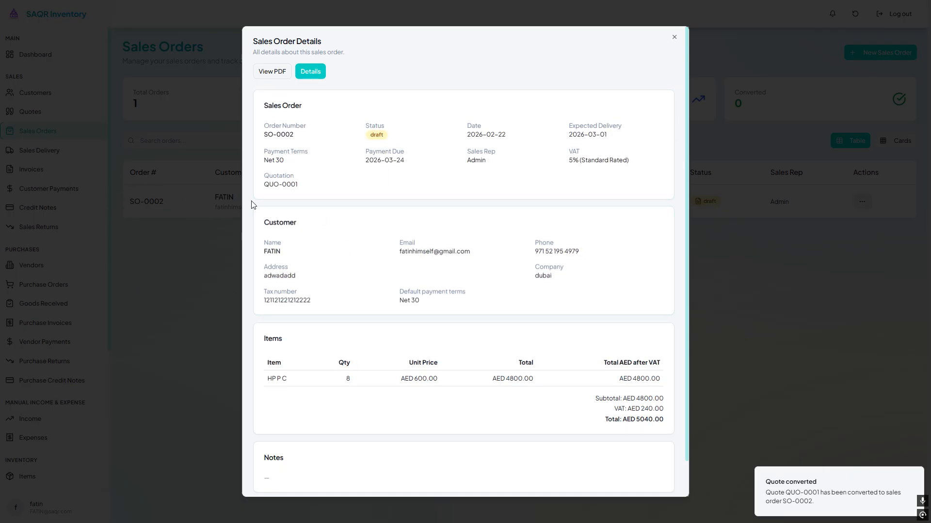
- Review the new sales order's details window, then close it
left_click_drag(257, 41, 652, 445)
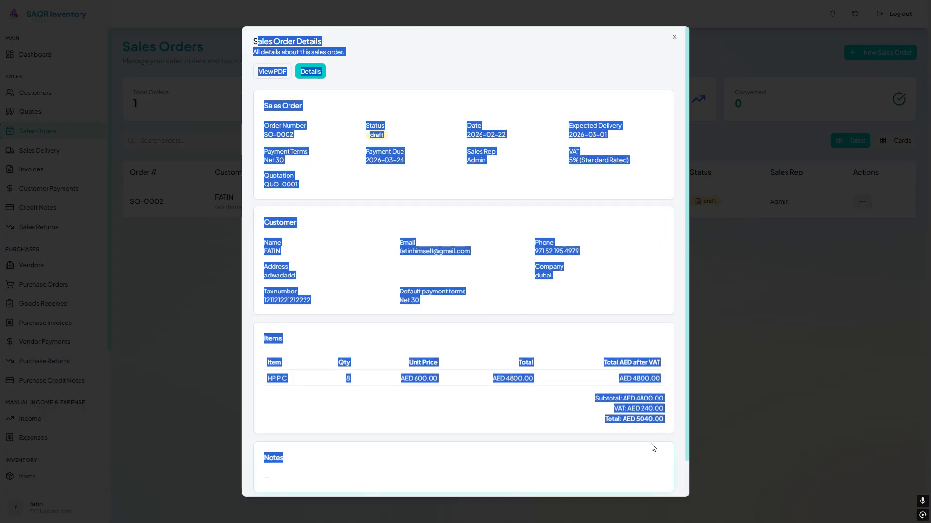
left_click(572, 131)
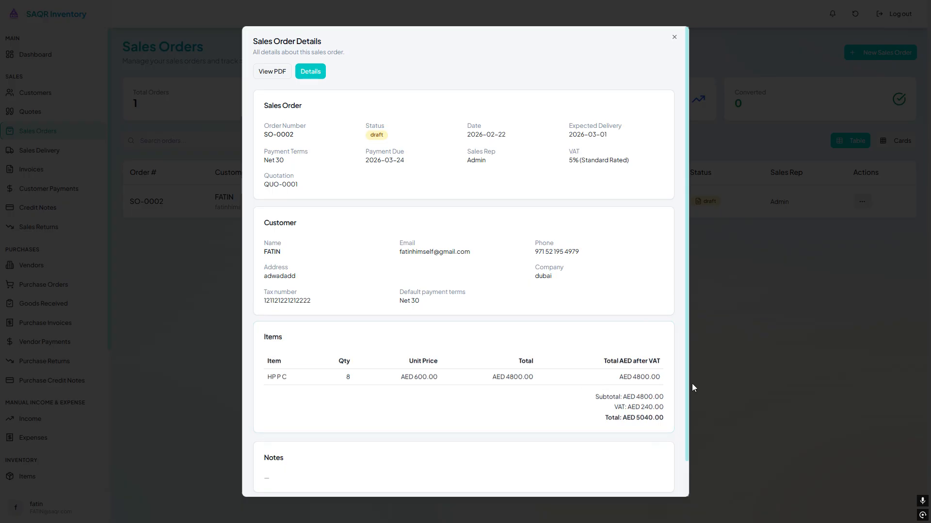
left_click(772, 198)
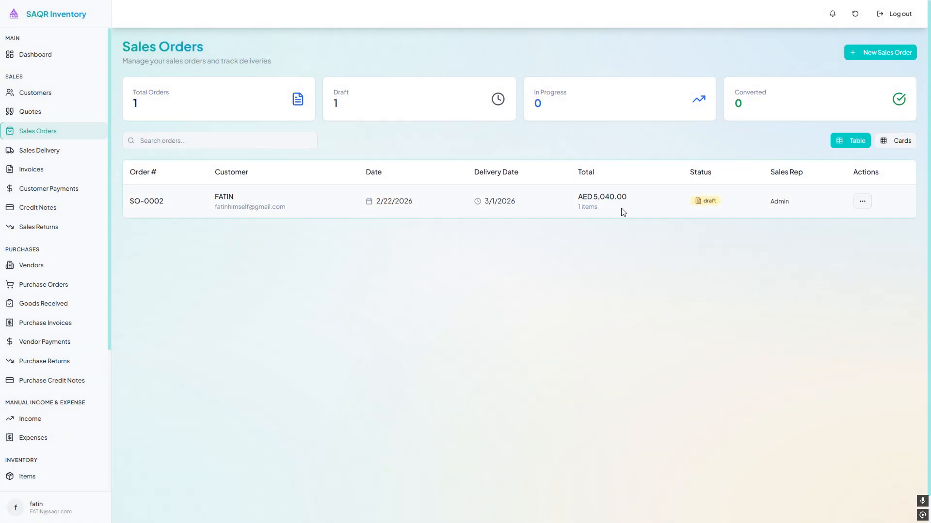
- Open the sales order for editing and inspect its quotation link and item quantity fields
left_click(862, 202)
left_click(838, 248)
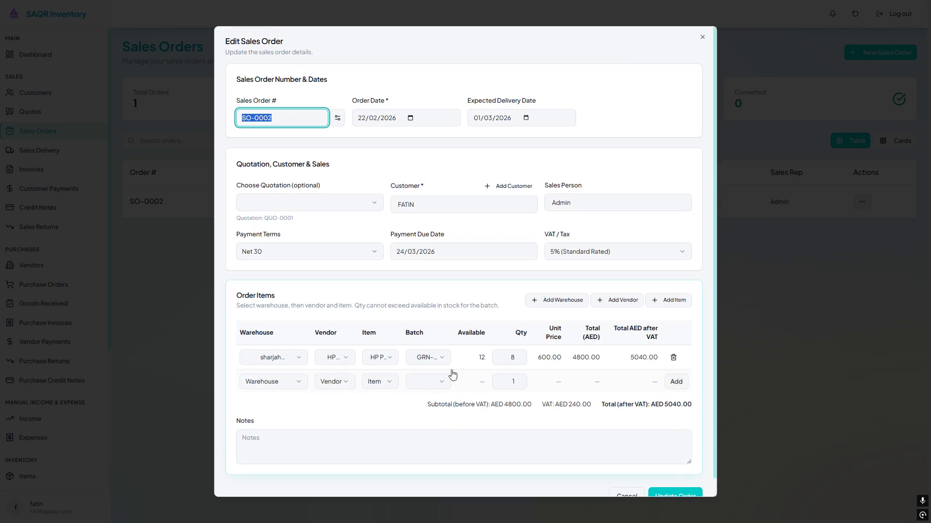
left_click_drag(236, 220, 311, 212)
left_click(312, 209)
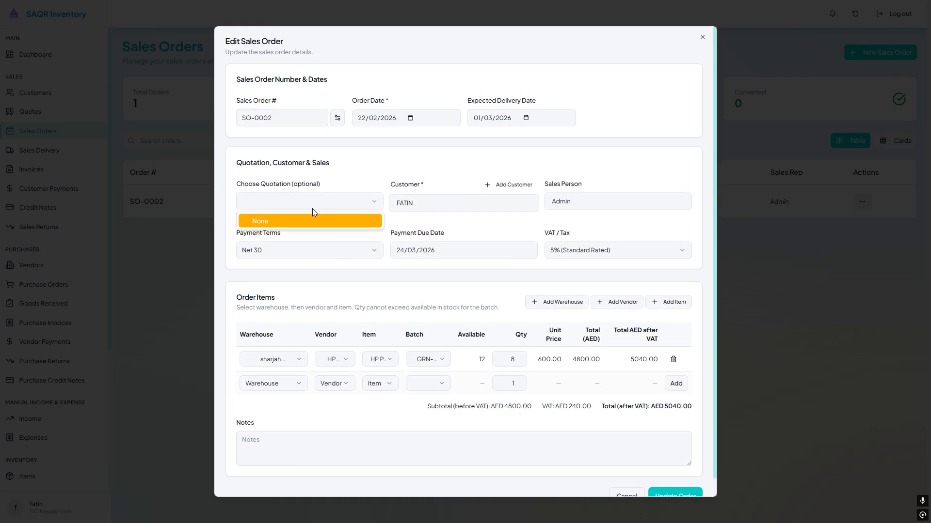
left_click(312, 209)
left_click_drag(258, 228, 231, 226)
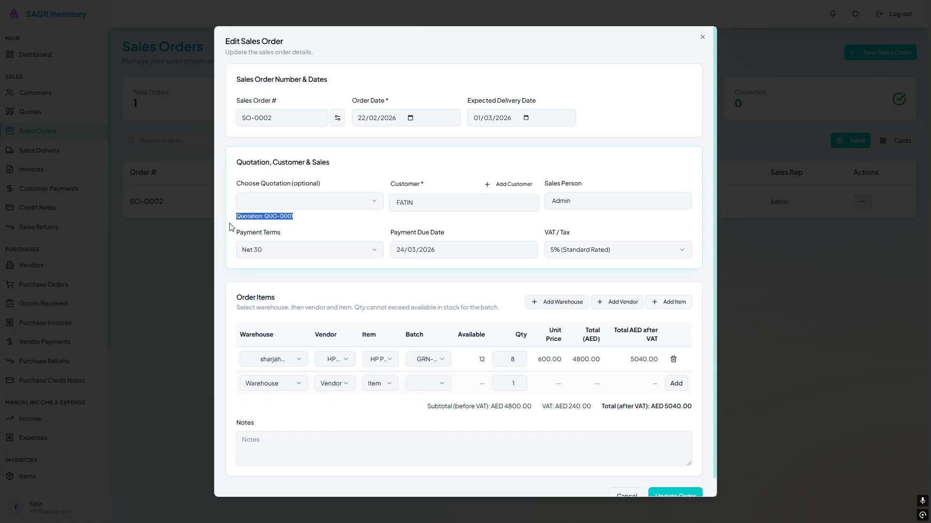
triple_click(283, 217)
left_click(581, 176)
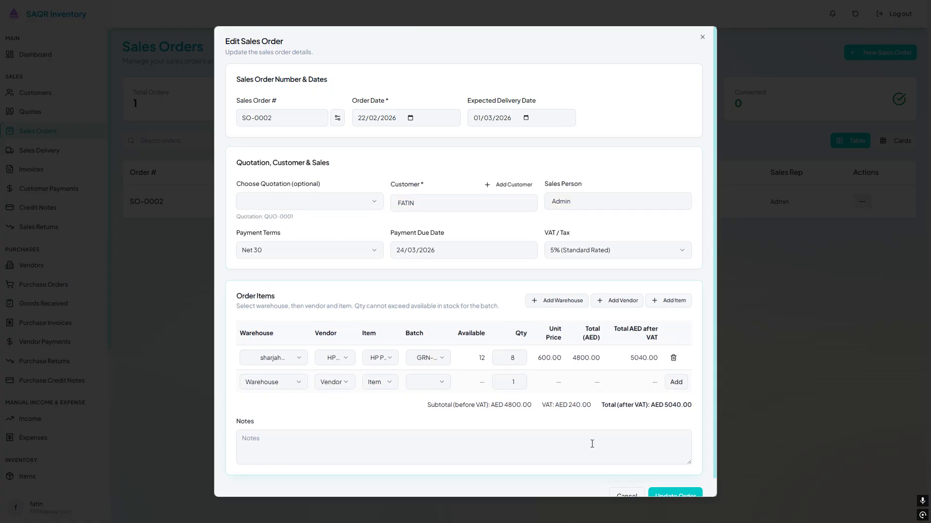
left_click(520, 360)
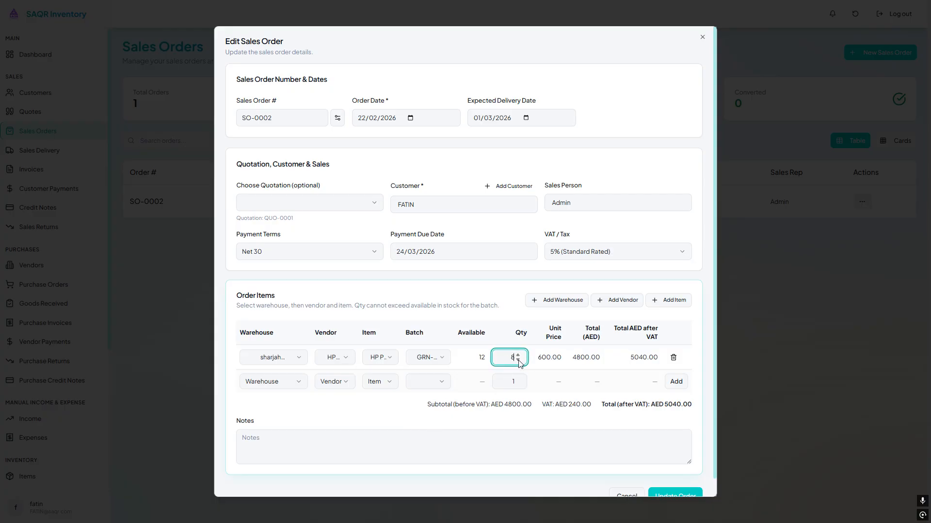
scroll(574, 393, "down", 1)
- Fill a second order line with sharjah warehouse, HP vendor, HP P C item and batch GRN-004, then cancel the edit
left_click(272, 364)
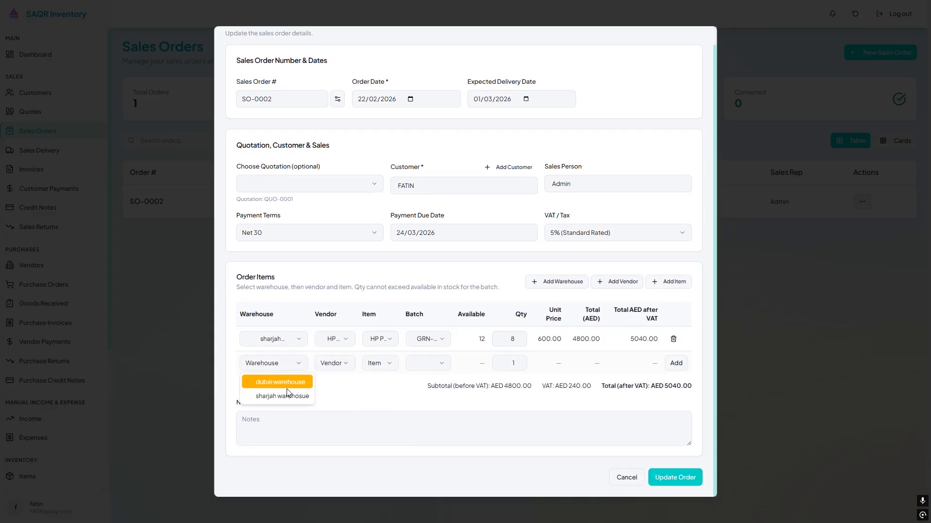
left_click(273, 380)
left_click(322, 368)
left_click(339, 380)
left_click(373, 365)
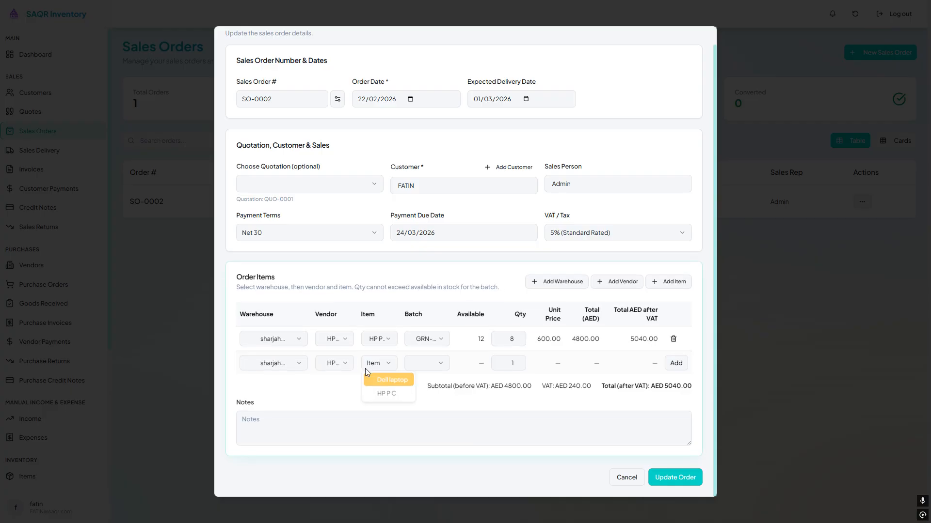
left_click(388, 392)
left_click(443, 369)
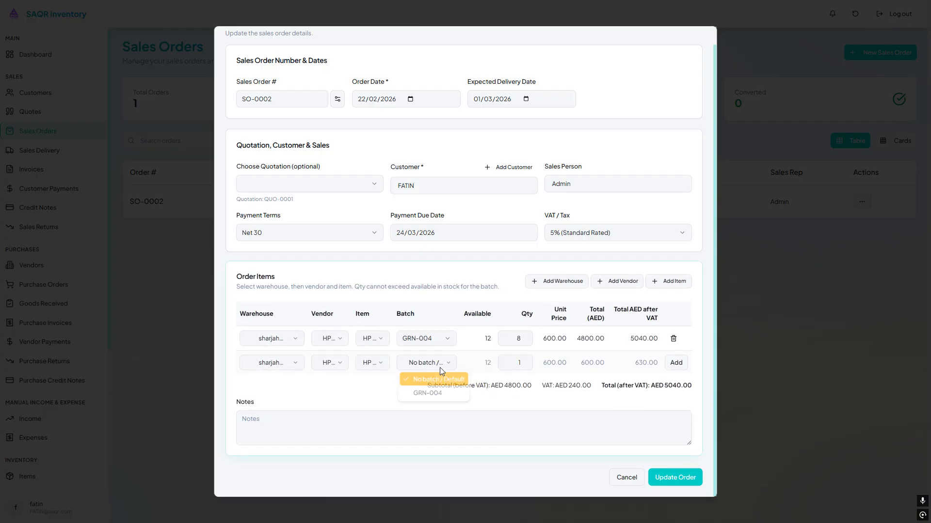
left_click(442, 395)
left_click_drag(476, 339, 489, 343)
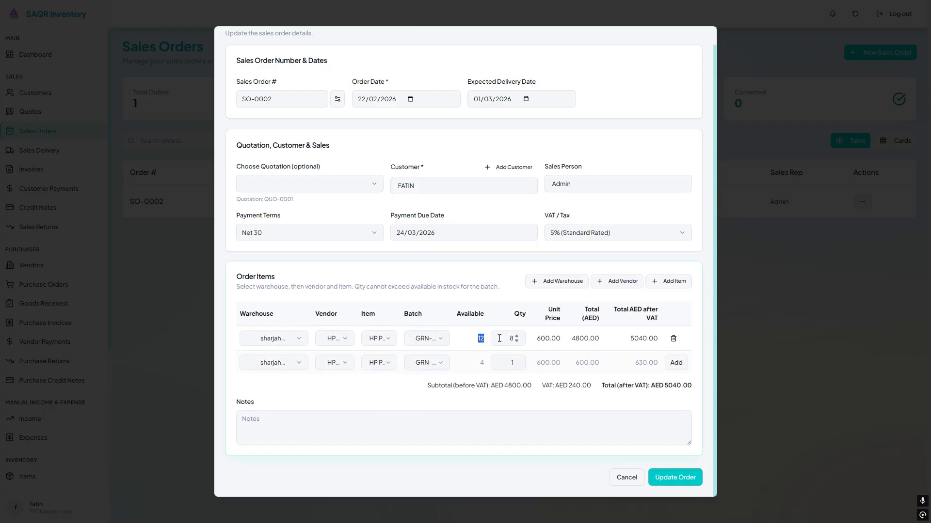
left_click(517, 339)
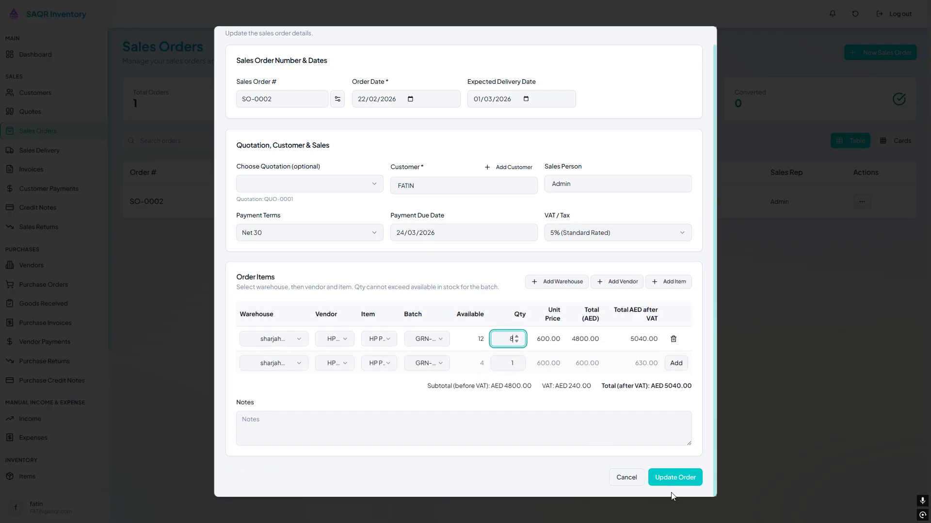
left_click(626, 478)
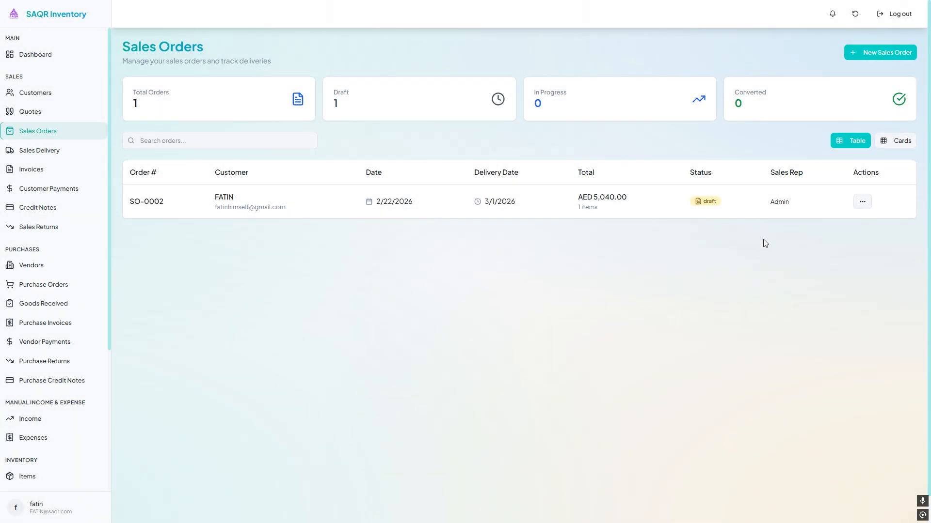
- Preview the sales order as a PDF and close the preview
left_click(856, 205)
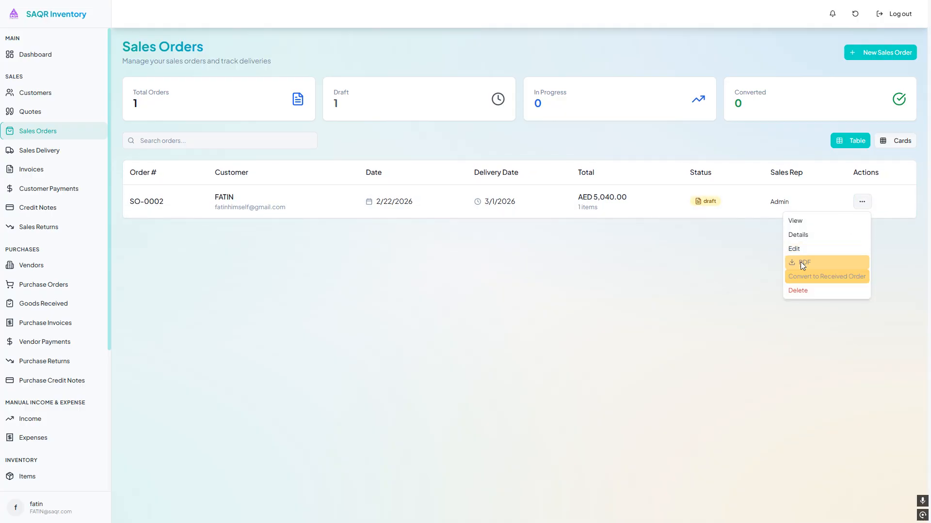
left_click(802, 224)
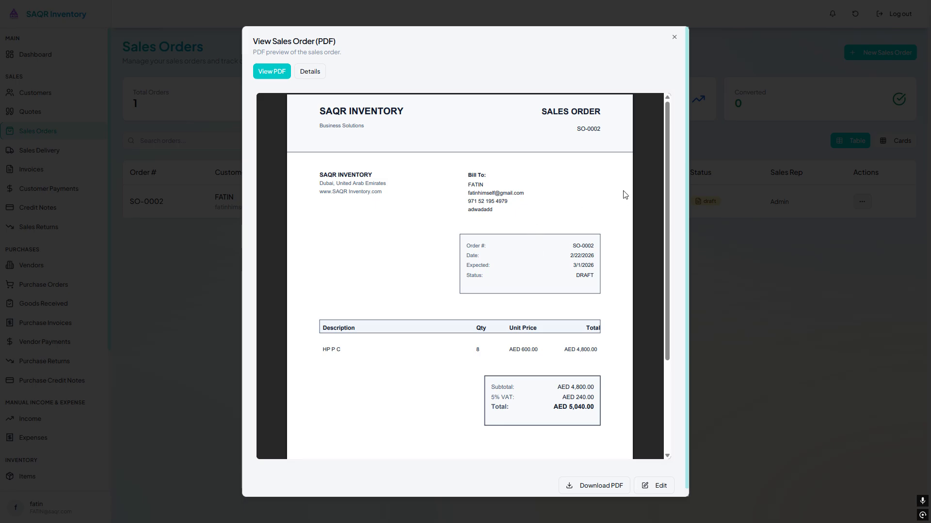
left_click(740, 222)
- Open the sales order's details to examine its quotation reference, then close them
left_click(858, 201)
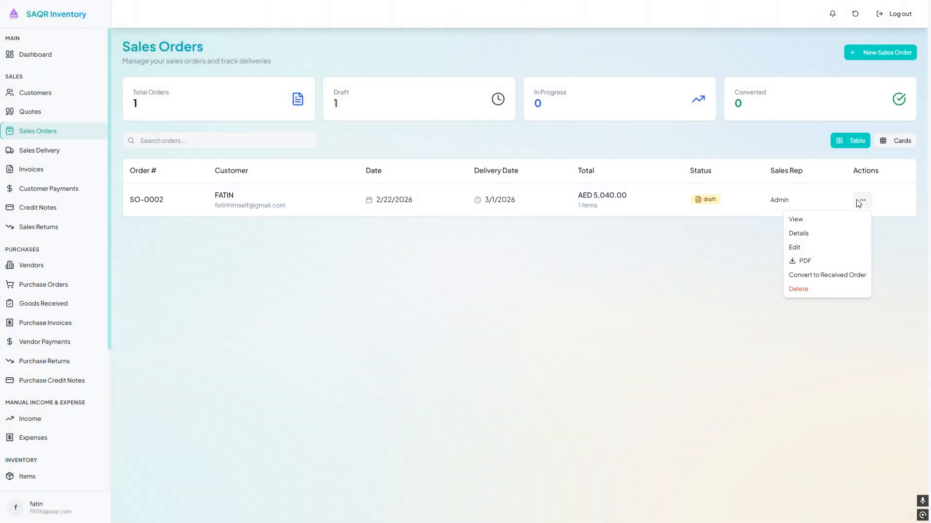
left_click(850, 232)
scroll(595, 426, "down", 1)
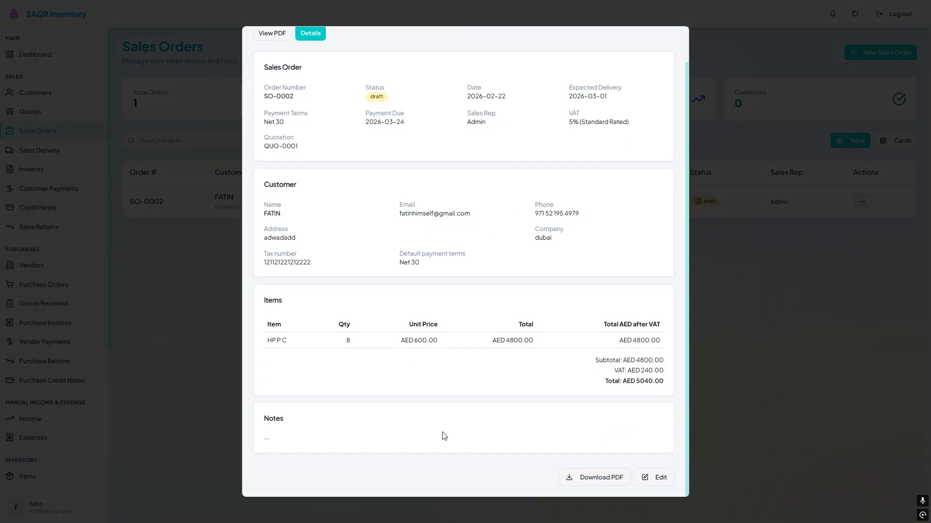
scroll(440, 436, "up", 1)
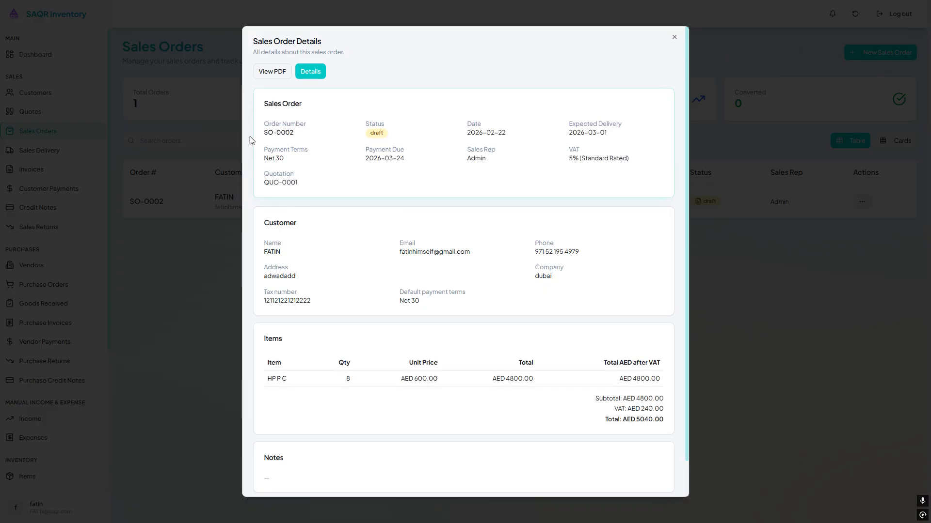
left_click_drag(249, 137, 346, 151)
left_click_drag(313, 187, 263, 172)
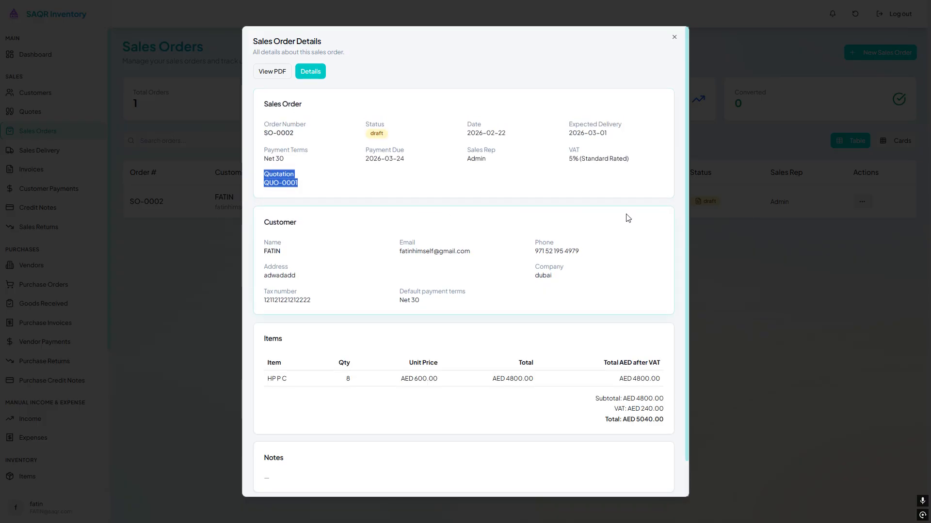
left_click(741, 208)
- Convert the sales order to a received order
left_click(862, 201)
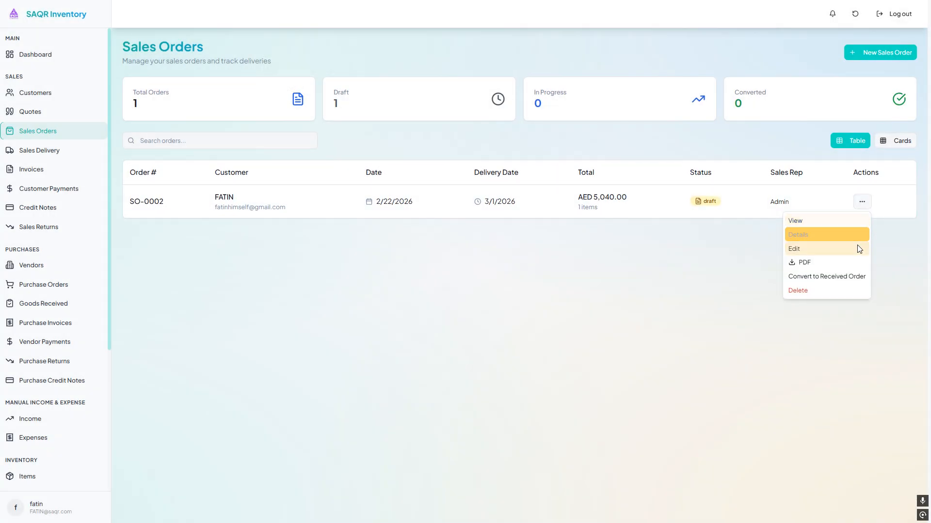
left_click(833, 277)
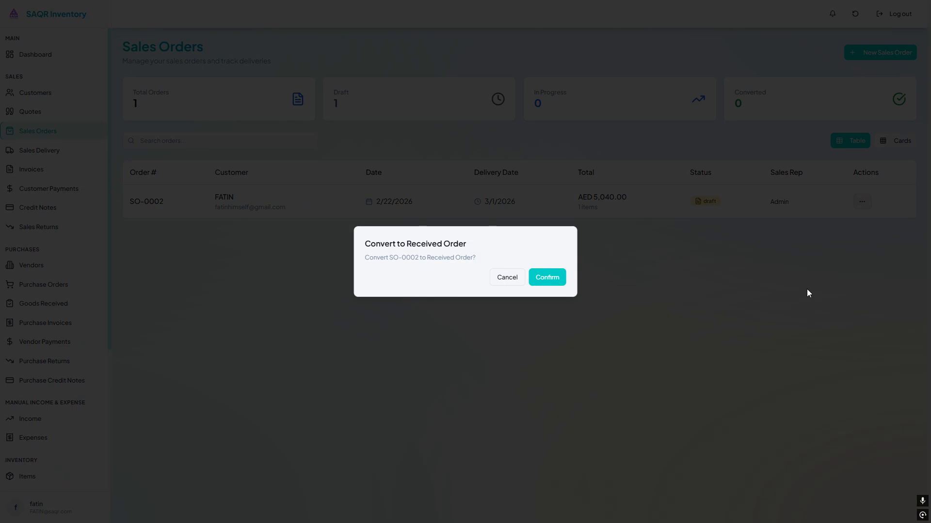
left_click(554, 282)
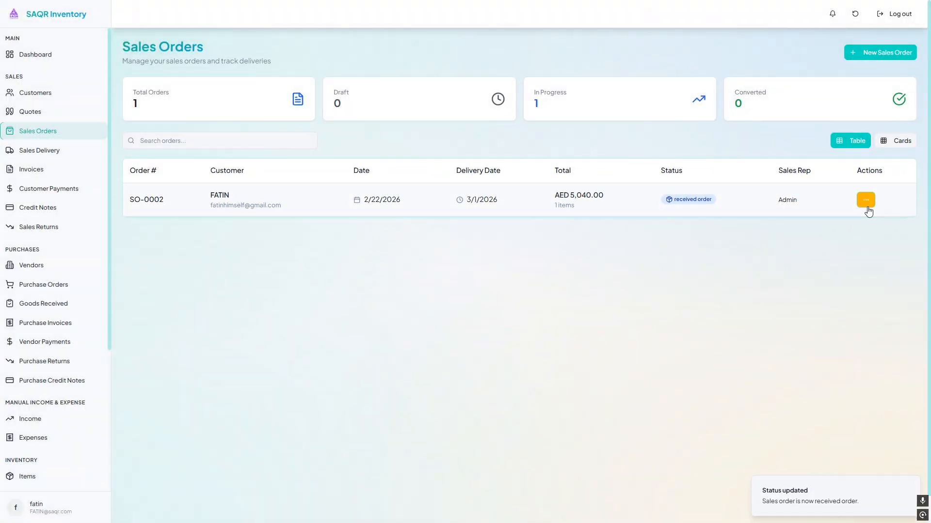
- Mark the sales order as shipment/delivery pending
left_click(865, 201)
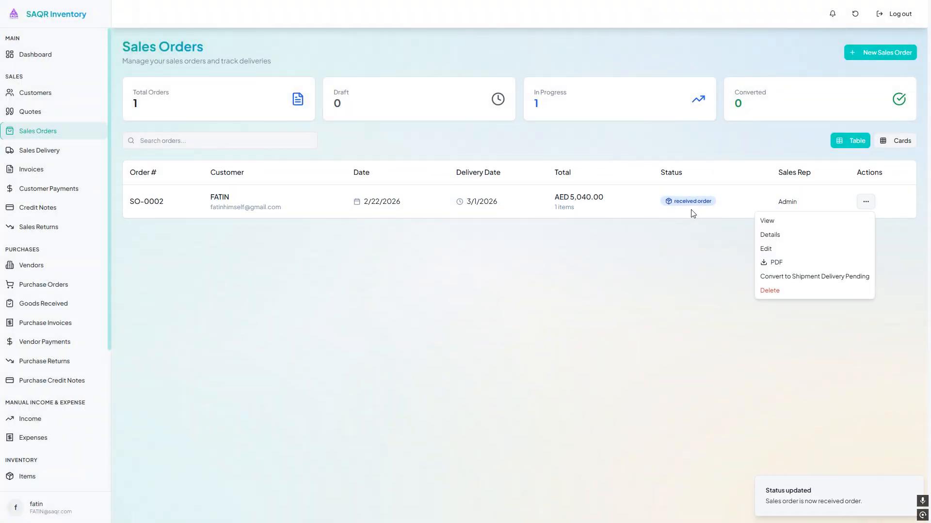
left_click(819, 284)
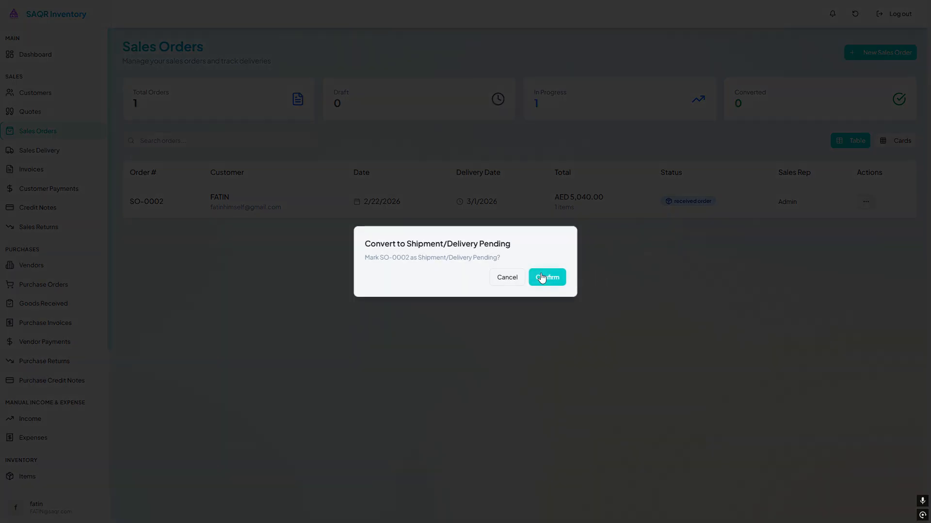
left_click(542, 278)
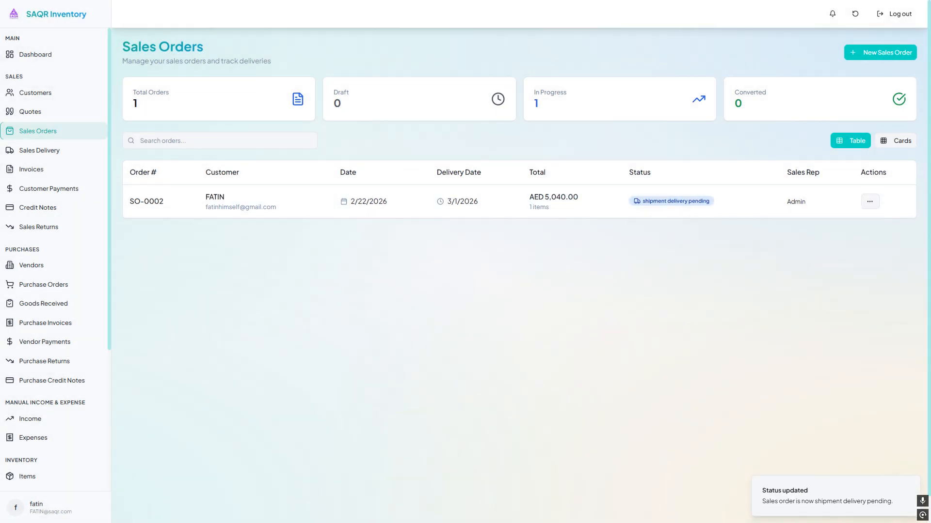
- Convert the sales order into a sales delivery note
left_click(869, 200)
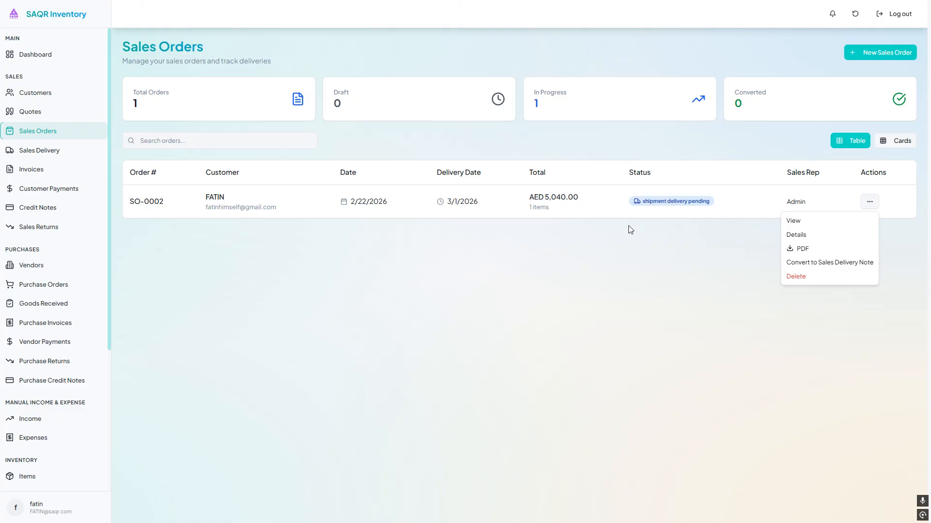
left_click(834, 263)
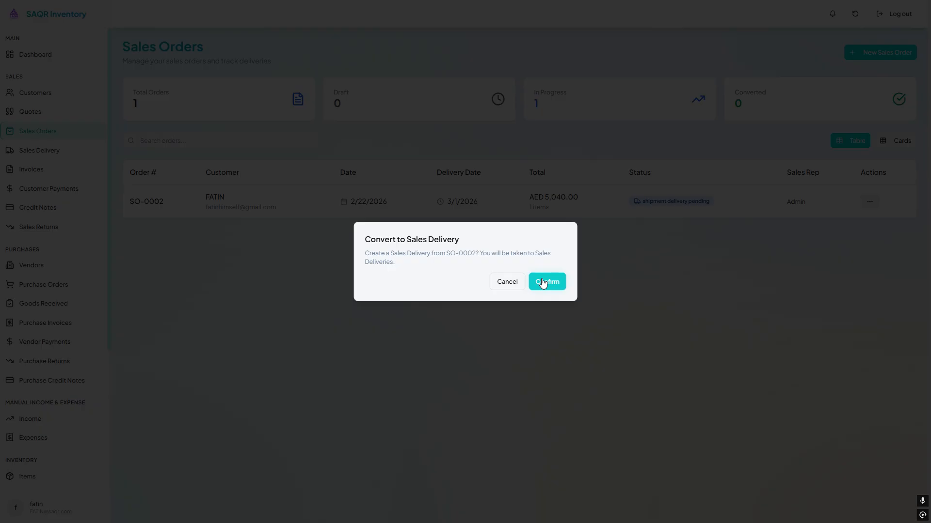
left_click(543, 281)
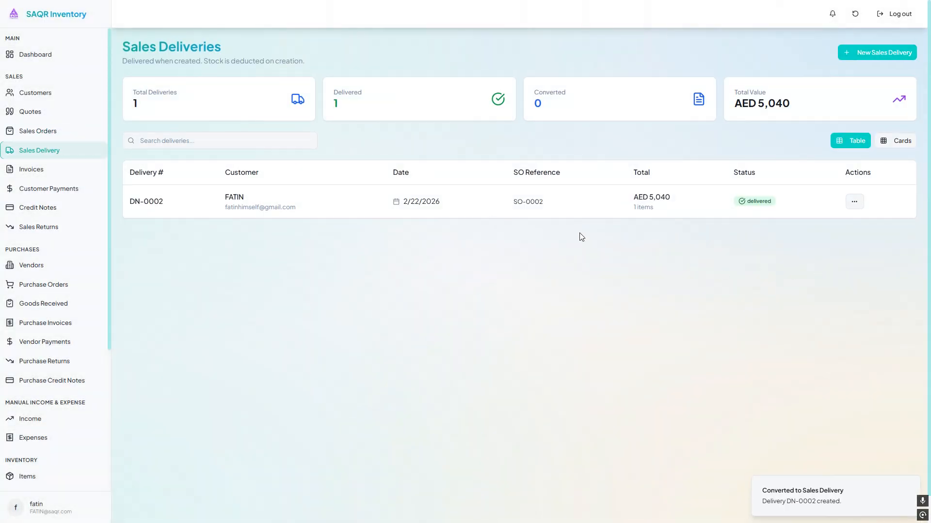
- Open the new sales delivery's details to examine its quote reference
left_click(854, 201)
left_click(852, 234)
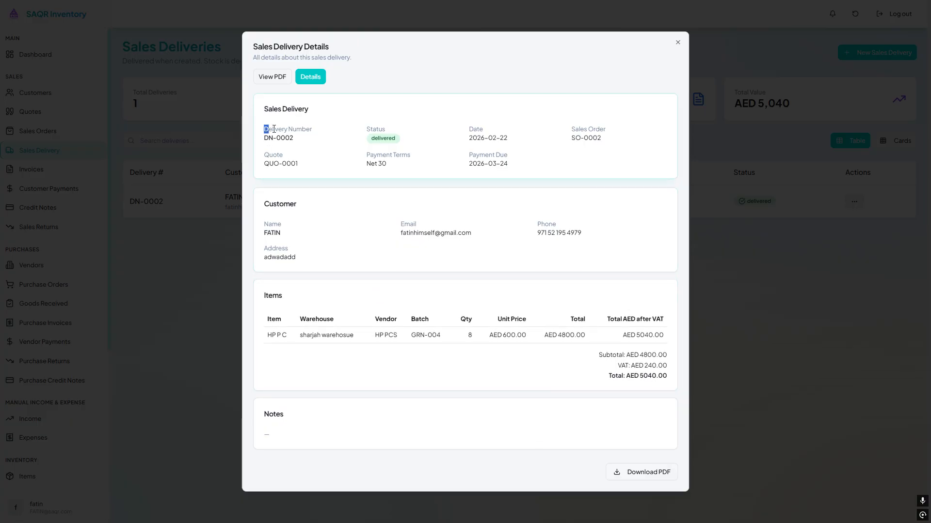
left_click_drag(274, 129, 302, 164)
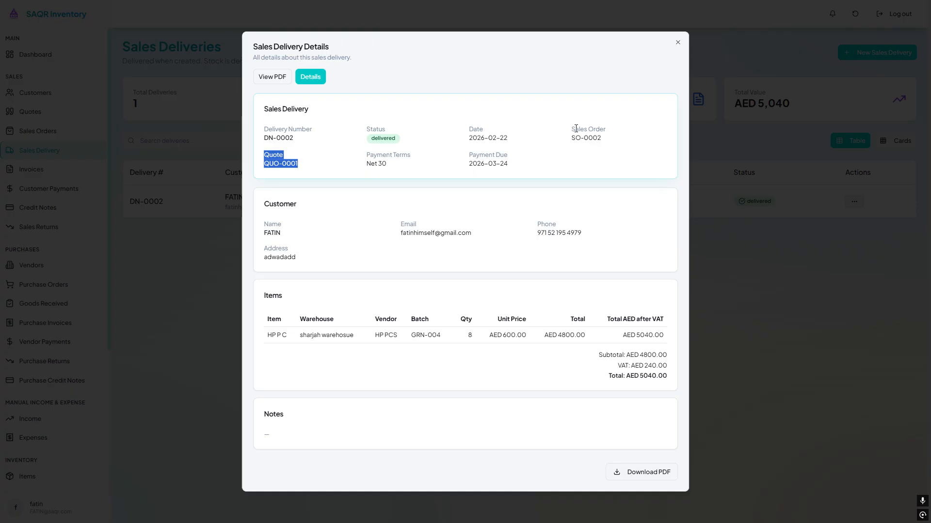
- Examine the sales delivery's order reference, items and edit form without changing anything
left_click_drag(576, 128, 612, 139)
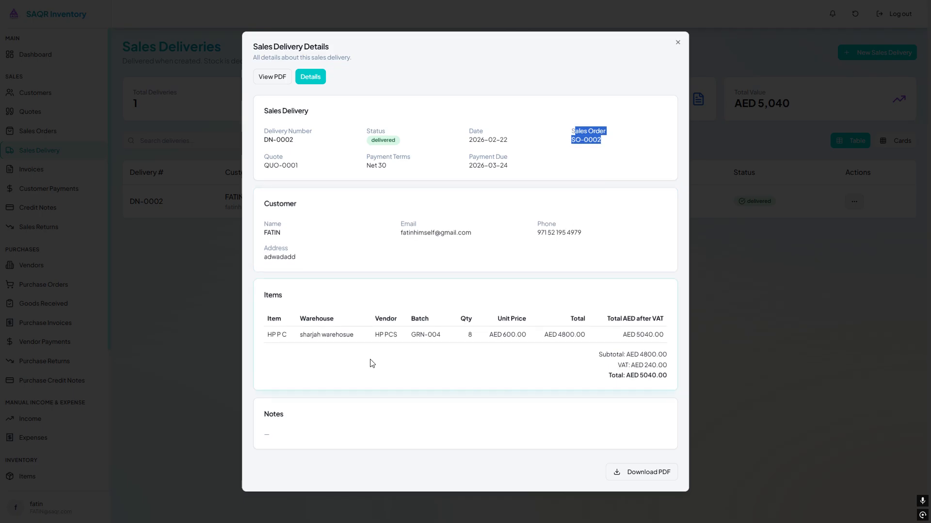
left_click_drag(268, 296, 647, 357)
left_click(840, 291)
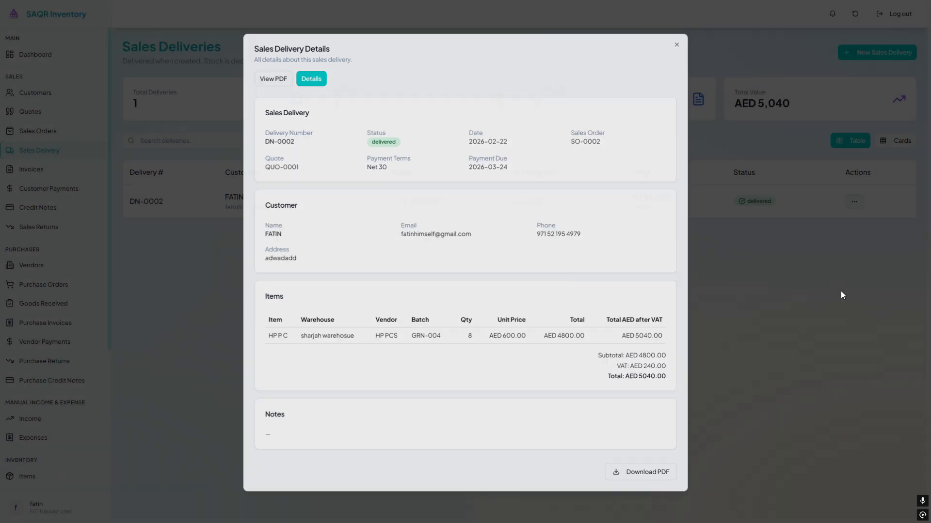
left_click(854, 201)
left_click(815, 233)
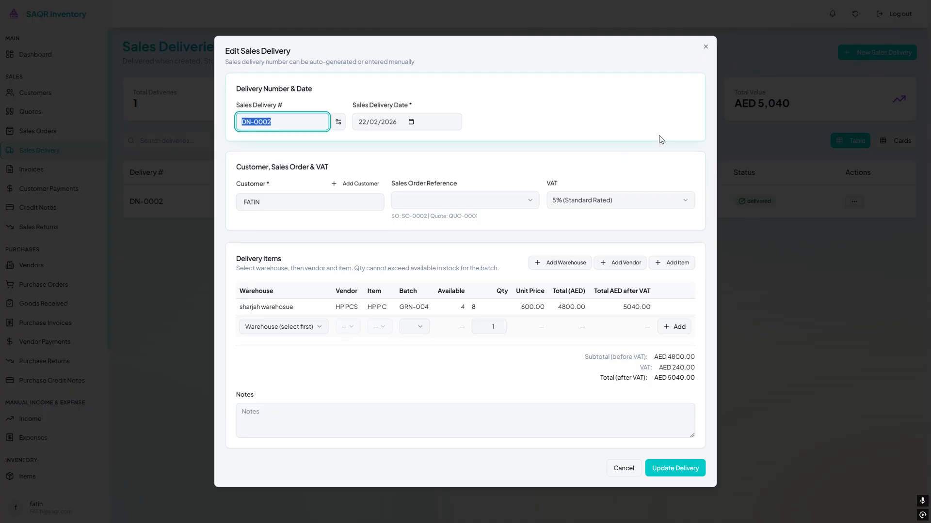
left_click(623, 468)
- Review the sales delivery's details and its PDF preview
left_click(853, 202)
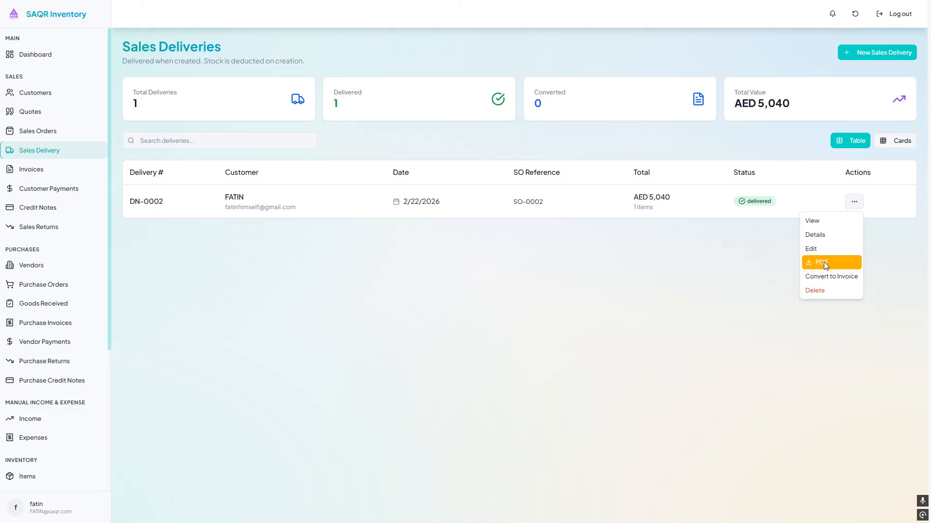
left_click(836, 231)
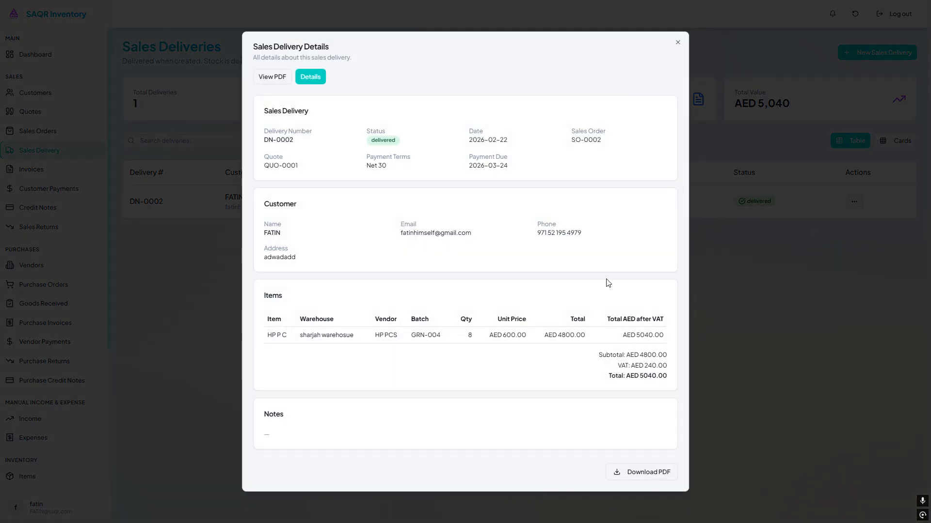
left_click(694, 199)
left_click(854, 201)
left_click(833, 216)
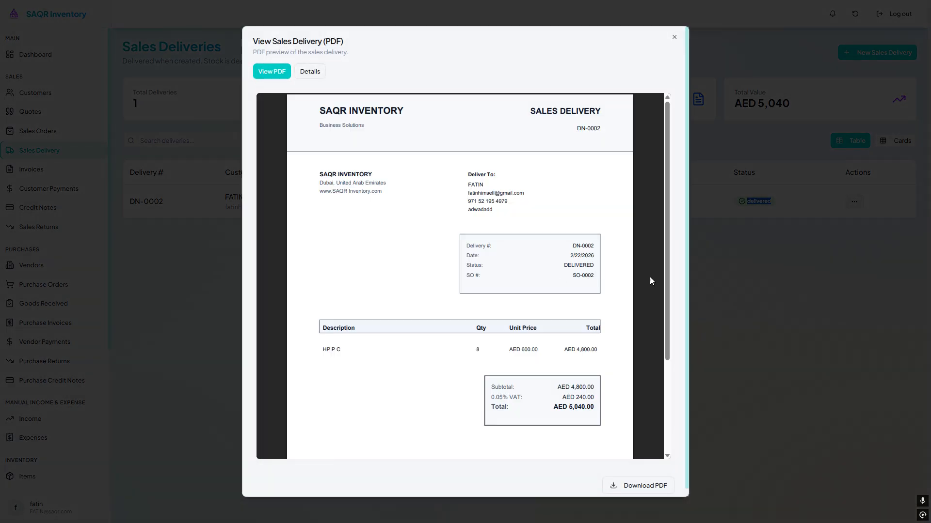
left_click(845, 222)
left_click(853, 202)
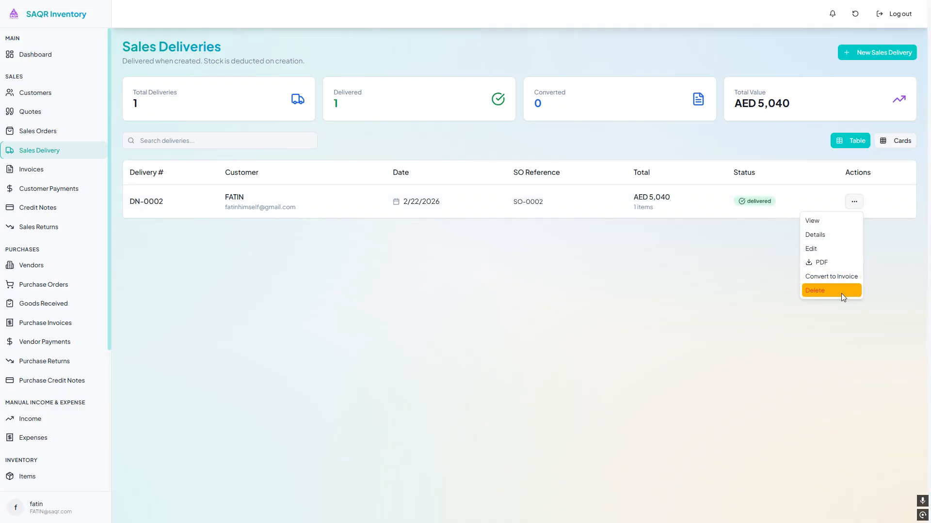
left_click(672, 323)
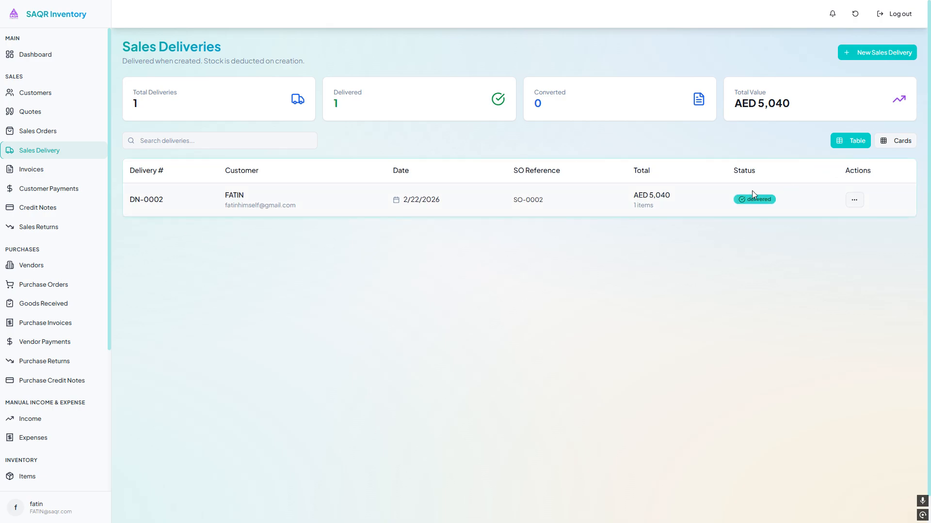
left_click(849, 205)
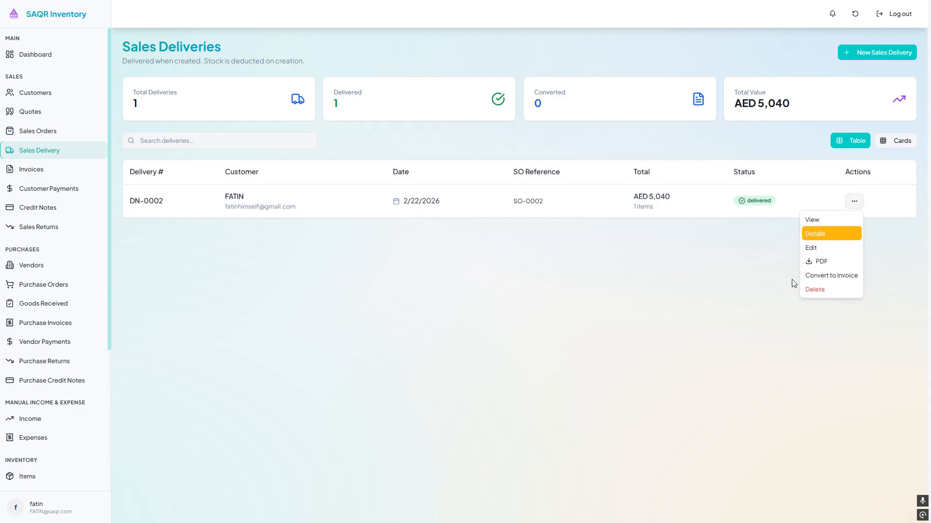
left_click(137, 332)
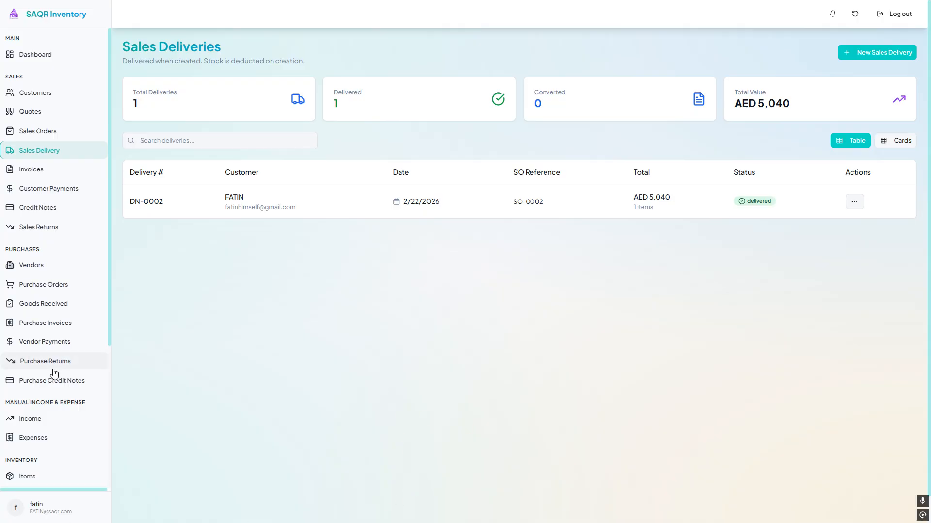
- Open Stock Movements and examine the stock-out movement that references delivery DN-0002
scroll(52, 374, "down", 3)
left_click(71, 358)
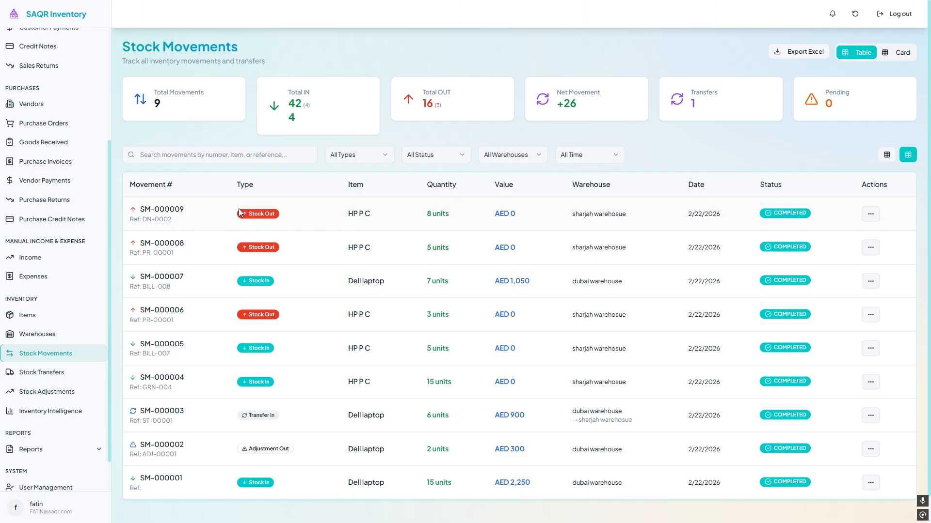
left_click_drag(273, 214, 377, 217)
left_click(376, 216)
left_click_drag(333, 209, 458, 213)
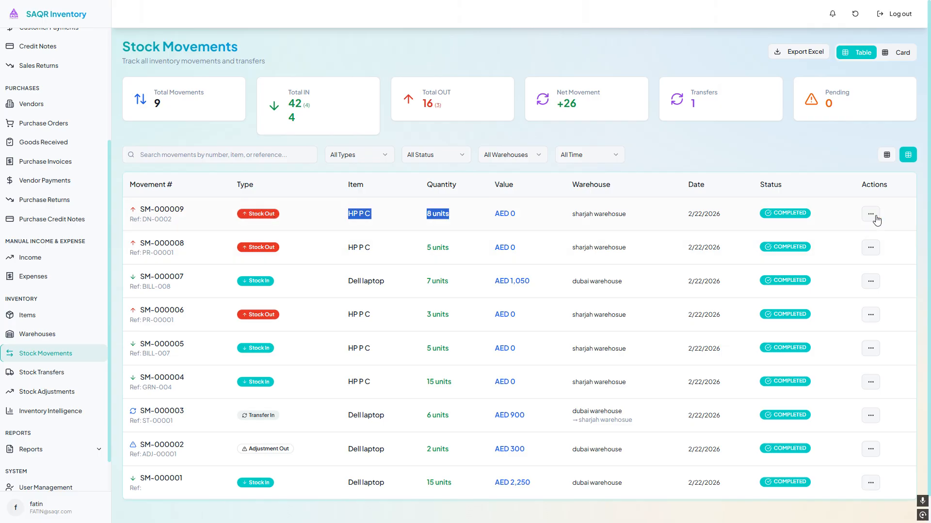
left_click(871, 214)
left_click(845, 239)
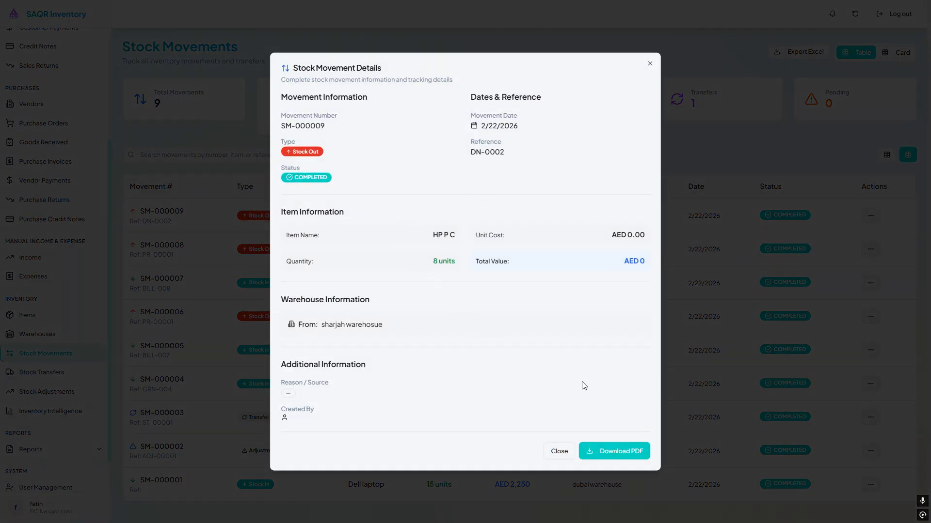
left_click(559, 452)
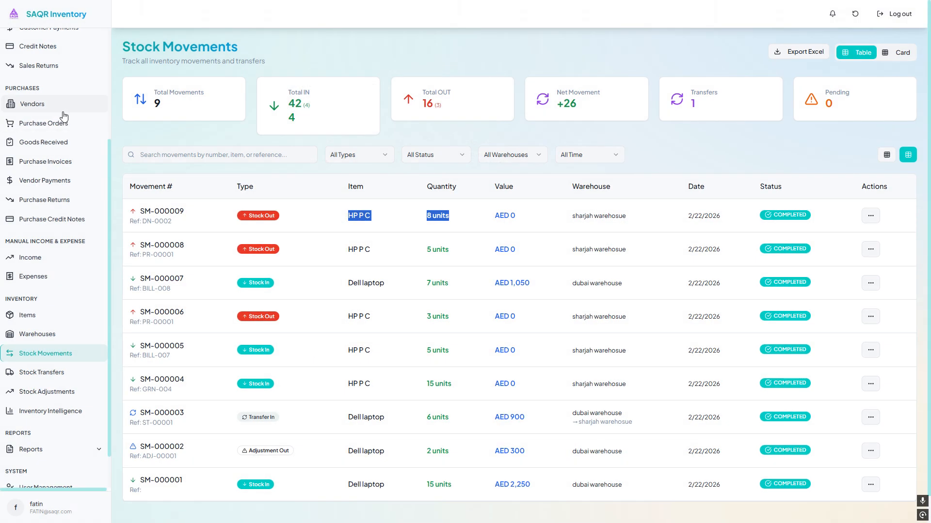
- Open Items and examine the HP P C item's stock by batch, warehouse and recent transactions
left_click(37, 315)
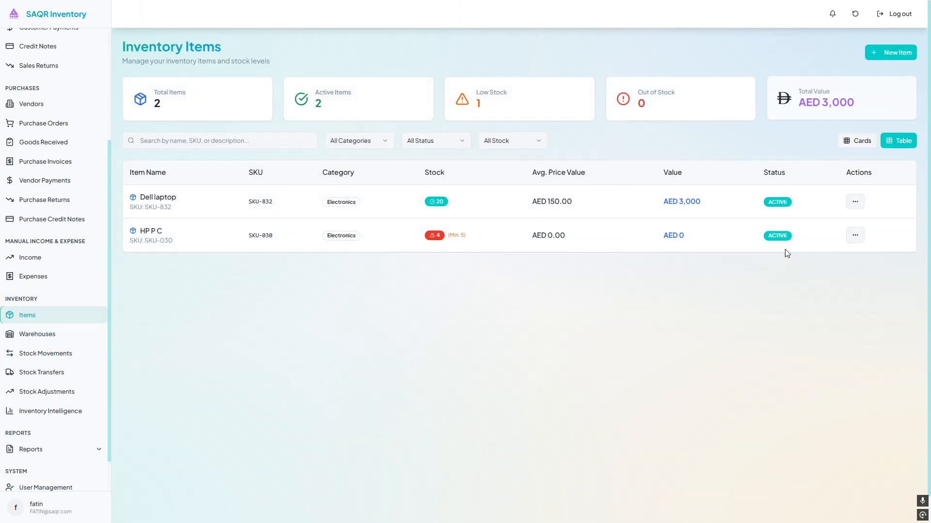
left_click(855, 233)
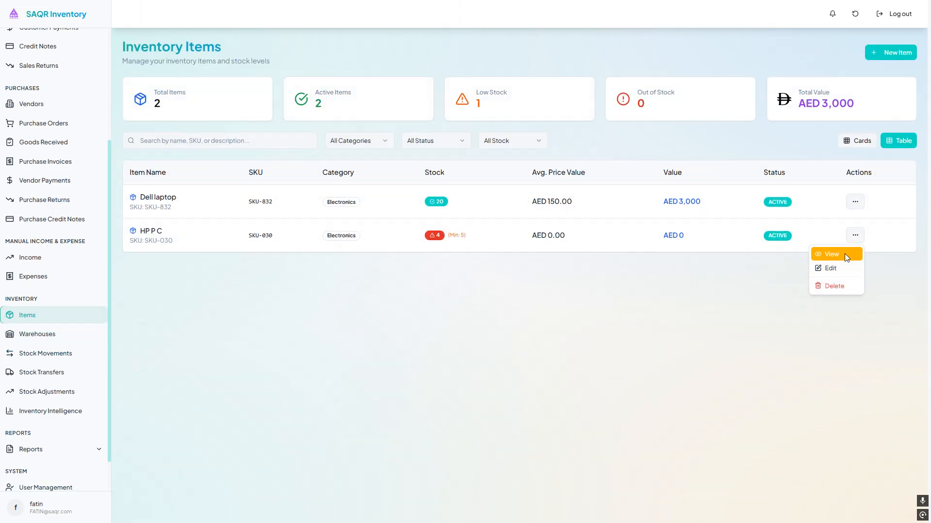
left_click(844, 254)
left_click_drag(331, 230, 572, 235)
left_click(582, 236)
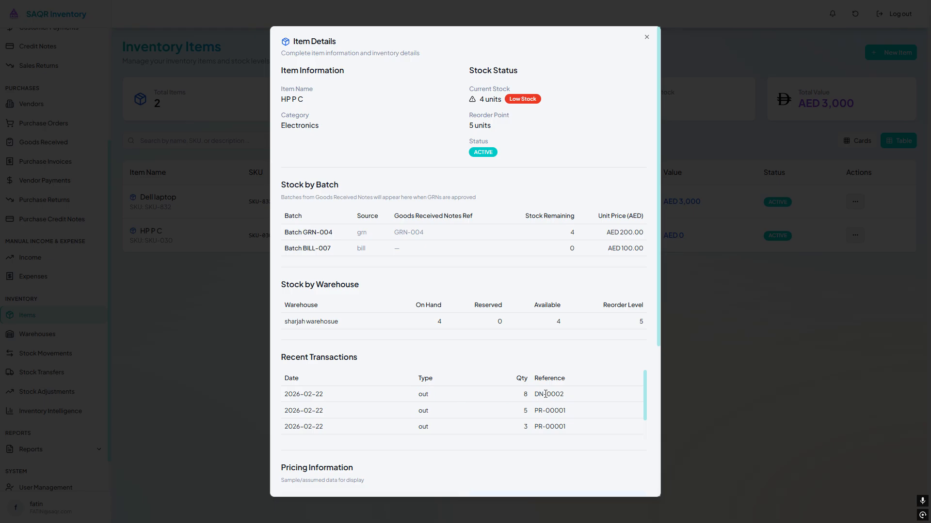
left_click_drag(513, 395, 568, 399)
left_click(515, 345)
key("Escape")
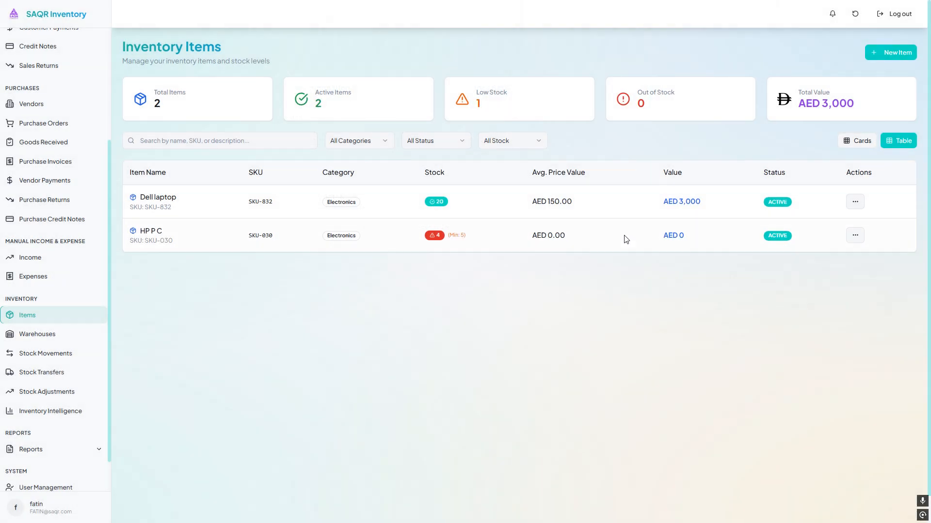
left_click_drag(453, 242, 473, 237)
left_click(440, 209)
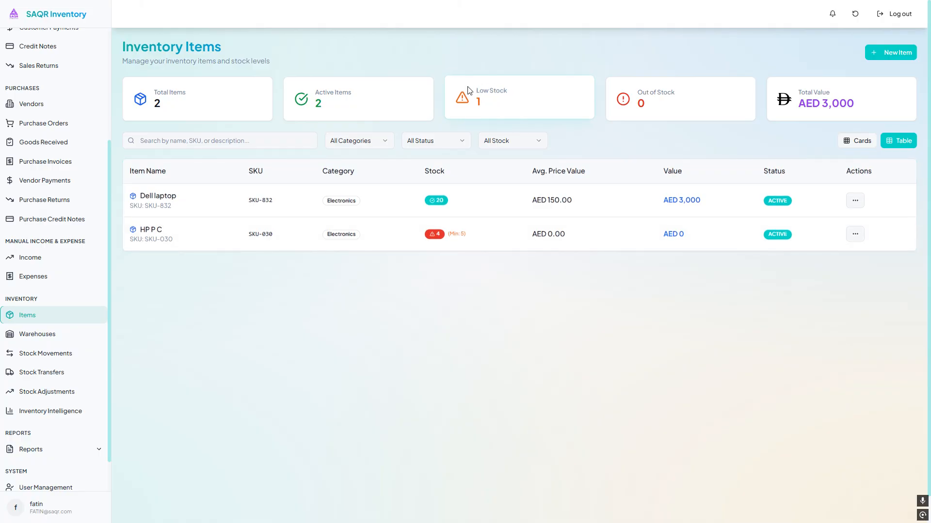
left_click_drag(468, 88, 509, 111)
- Convert sales delivery DN-0002 into an invoice
left_click(35, 128)
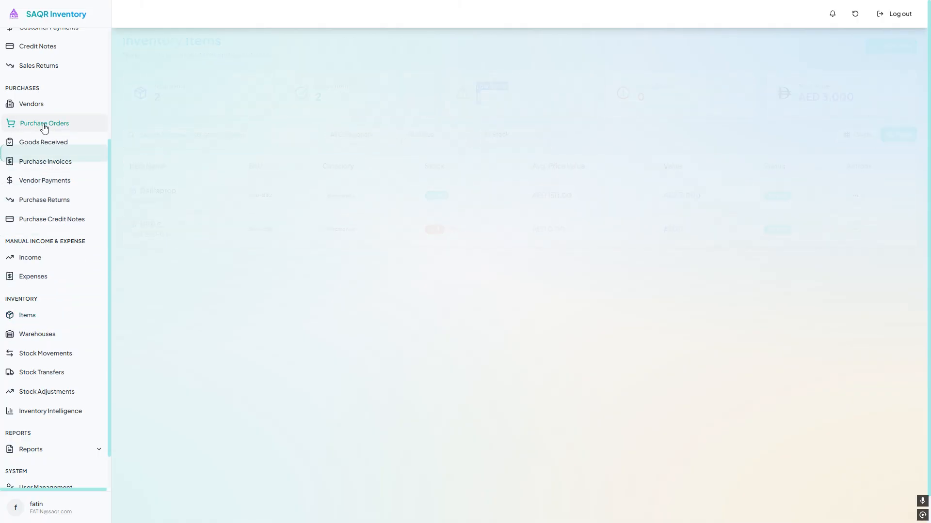
scroll(60, 118, "up", 4)
left_click(72, 139)
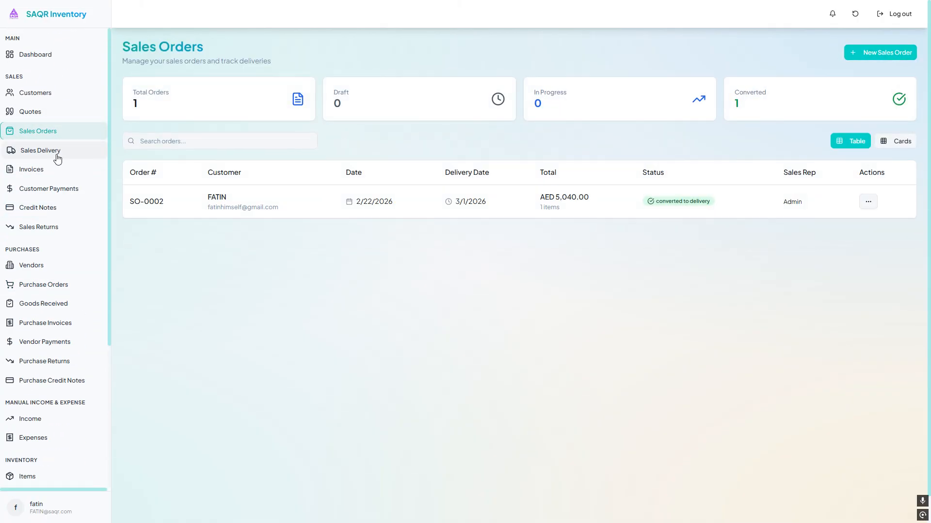
left_click(54, 152)
left_click(854, 199)
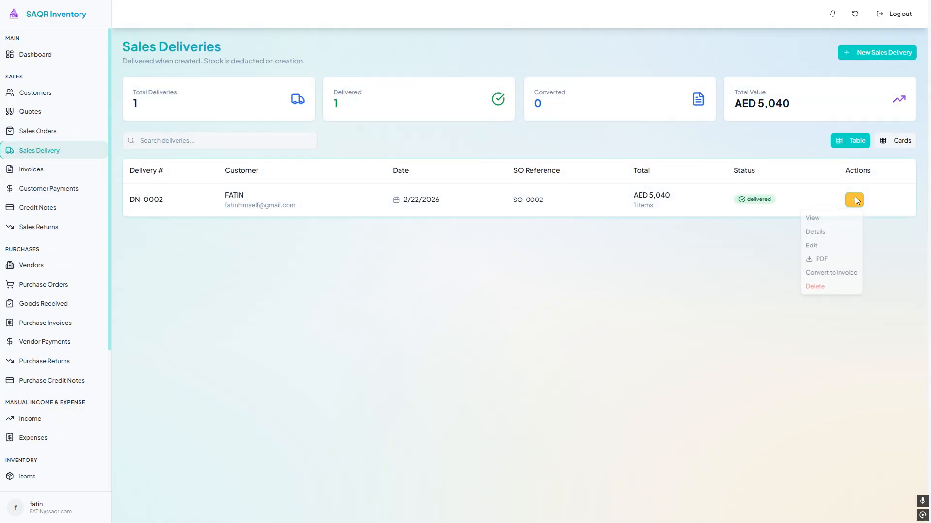
left_click(837, 277)
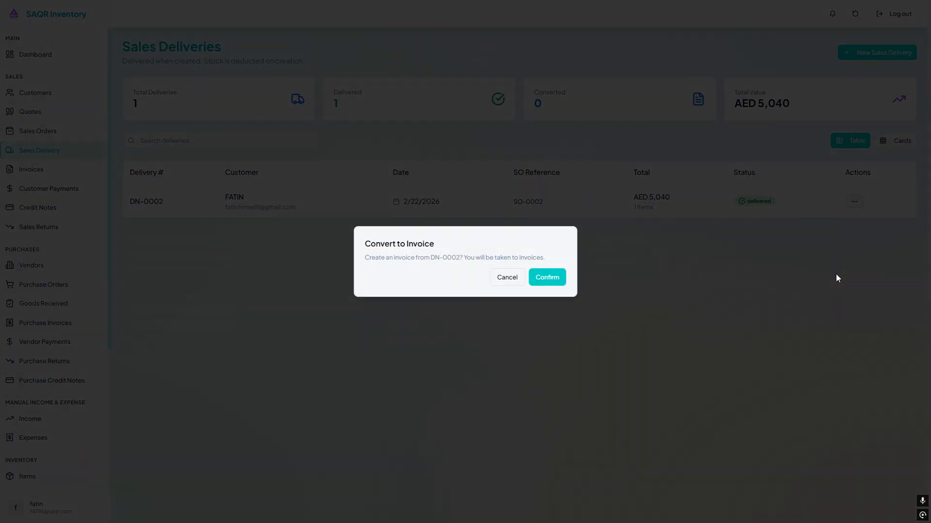
left_click(556, 281)
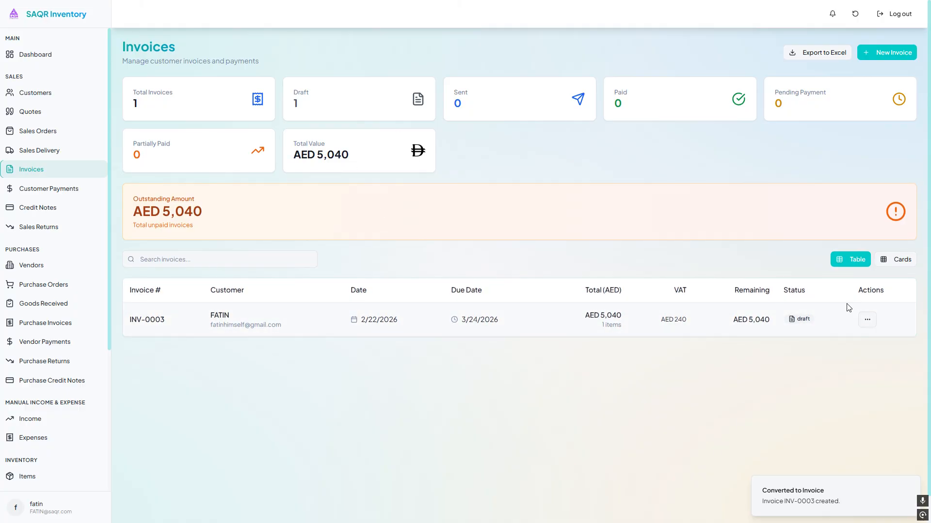
- Review the new invoice's PDF preview and its details
left_click(867, 319)
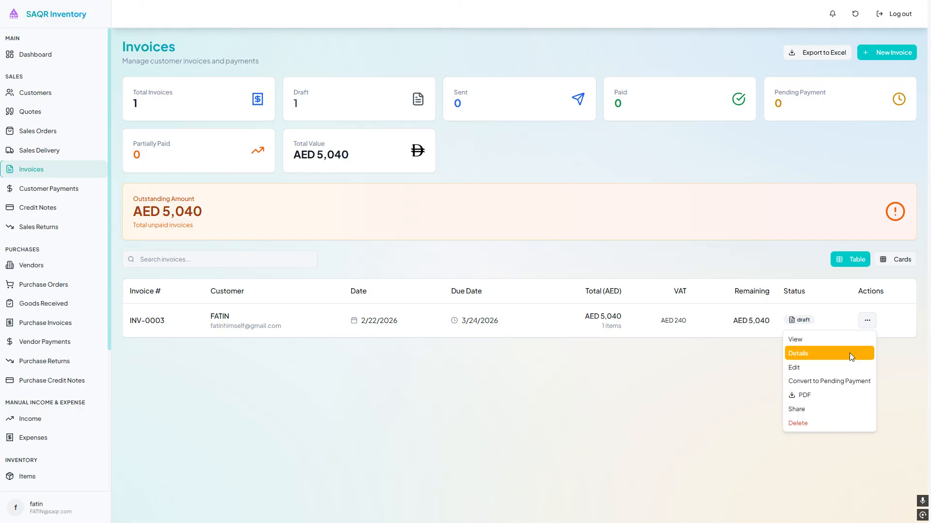
left_click(659, 370)
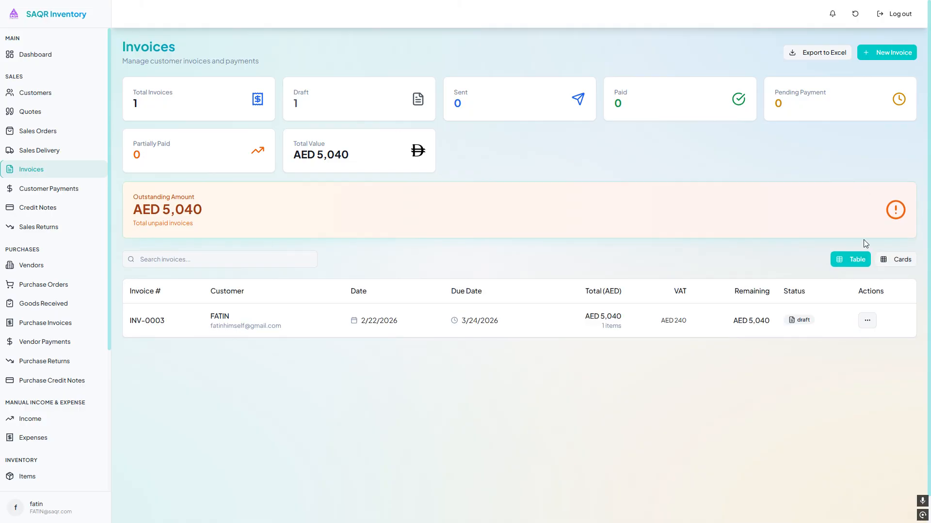
left_click(867, 321)
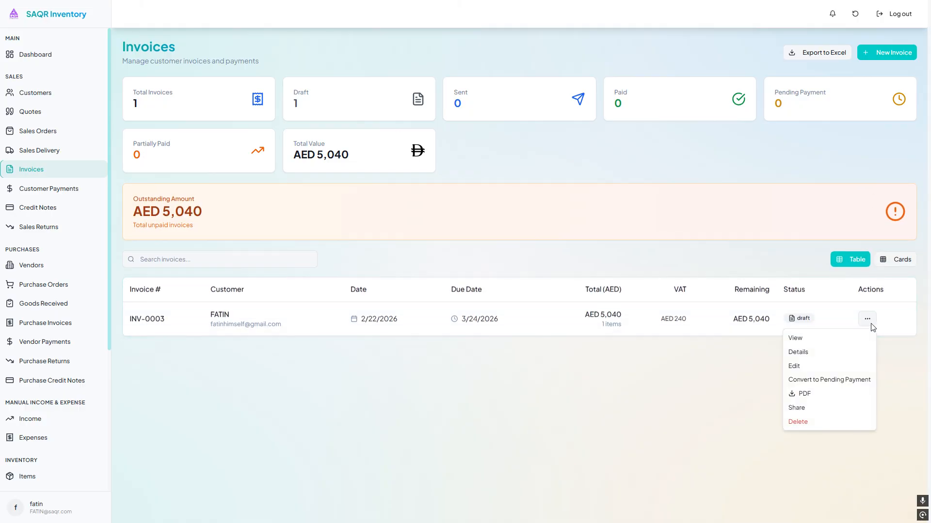
left_click(844, 345)
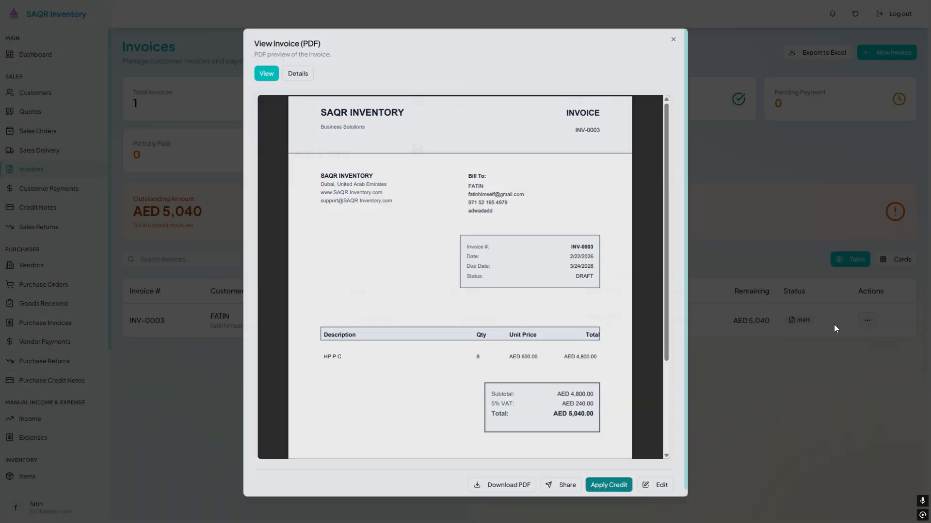
left_click(867, 320)
left_click(841, 352)
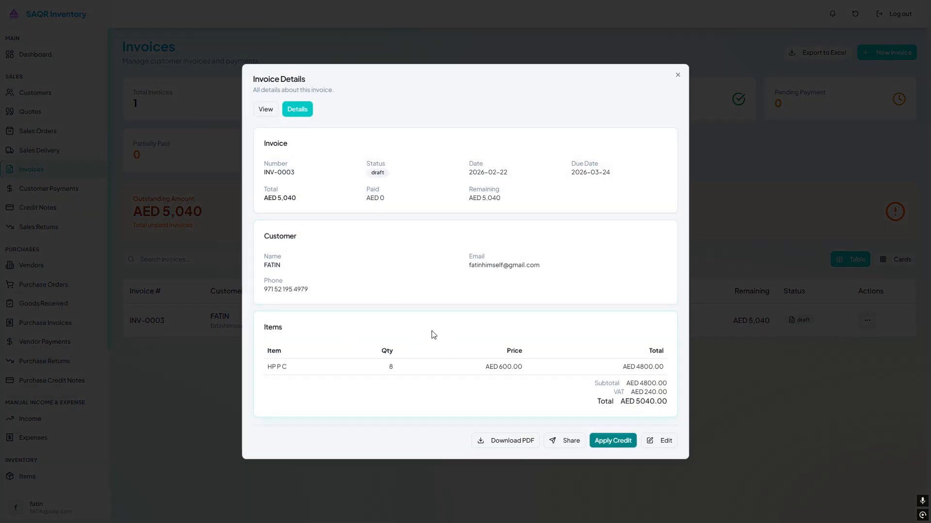
key("Escape")
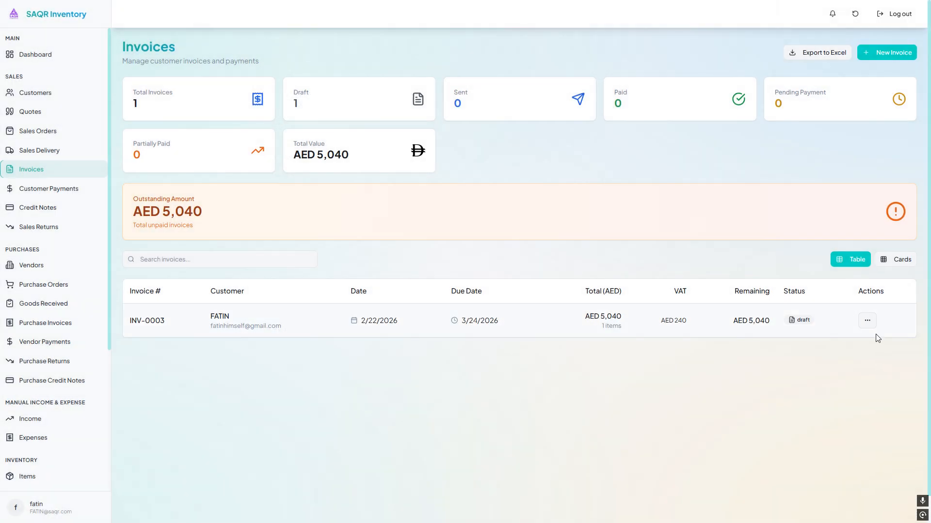
- Open the invoice's edit form to review its items, closing it without saving
left_click(867, 320)
left_click(826, 369)
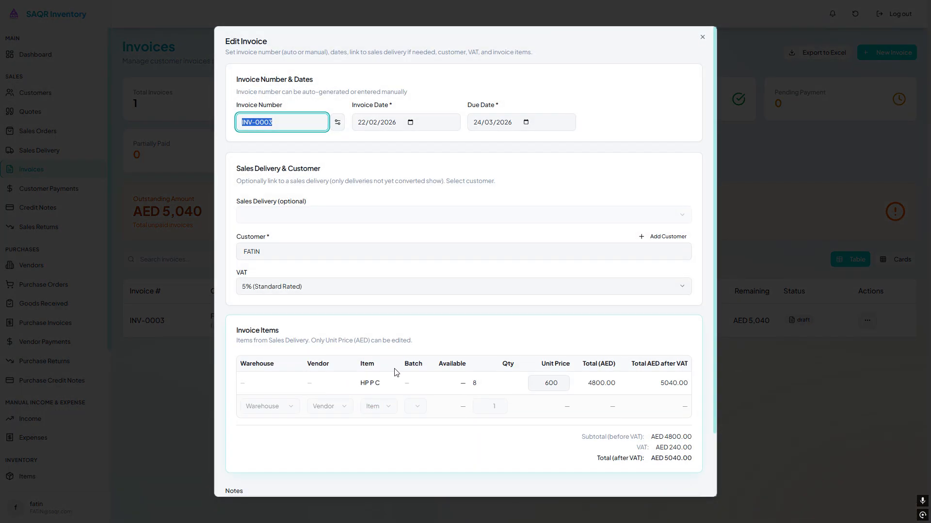
left_click(847, 338)
left_click(867, 319)
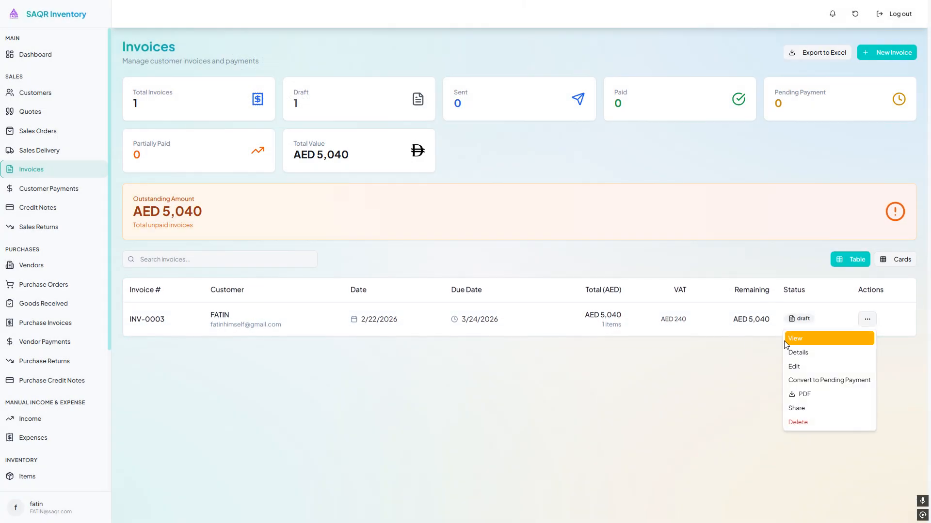
left_click_drag(105, 121, 99, 140)
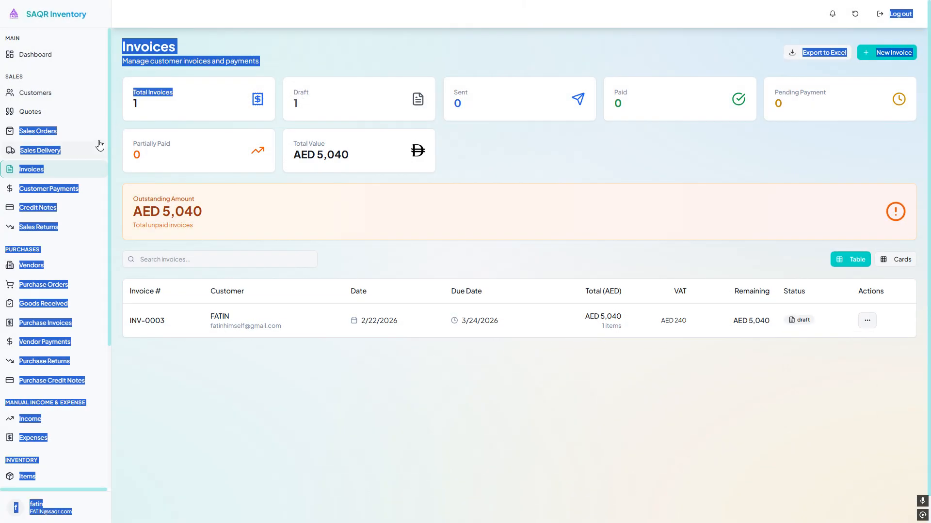
left_click(197, 172)
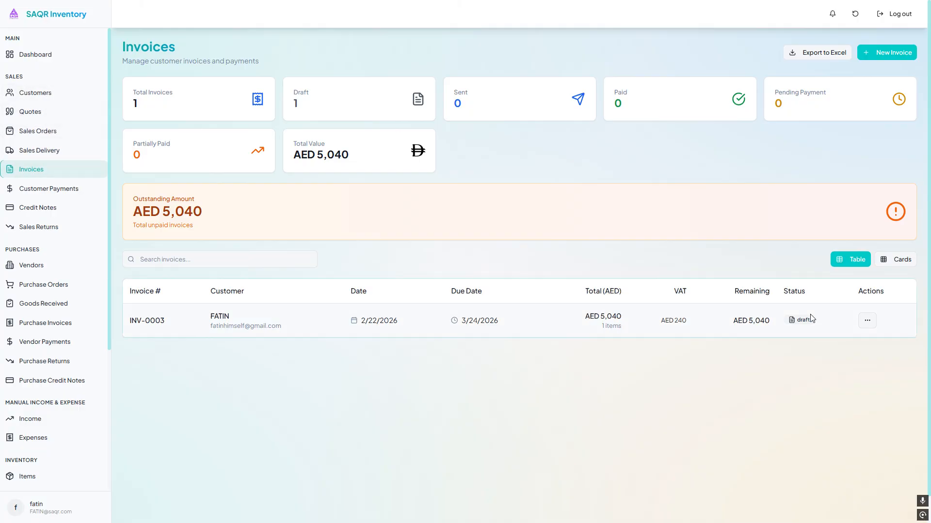
- Convert invoice INV-0003 to pending payment
left_click(867, 320)
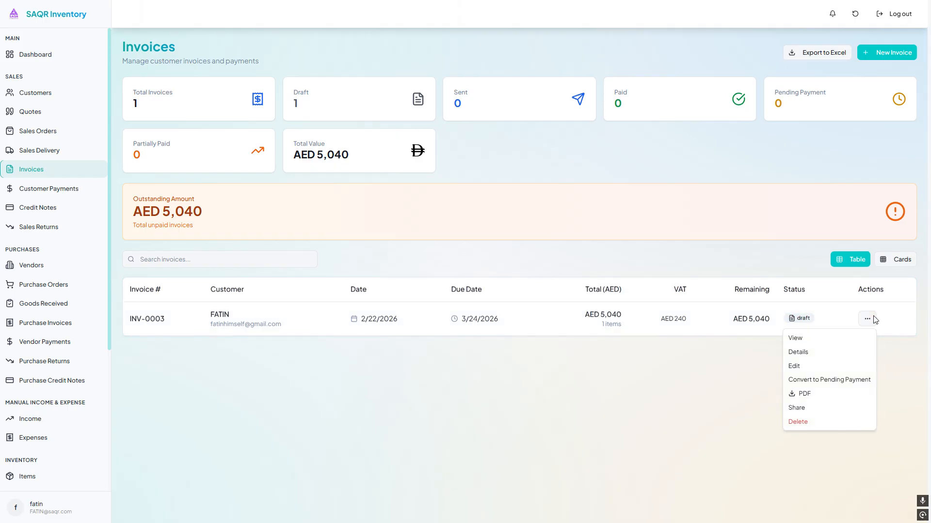
left_click(864, 382)
left_click(561, 284)
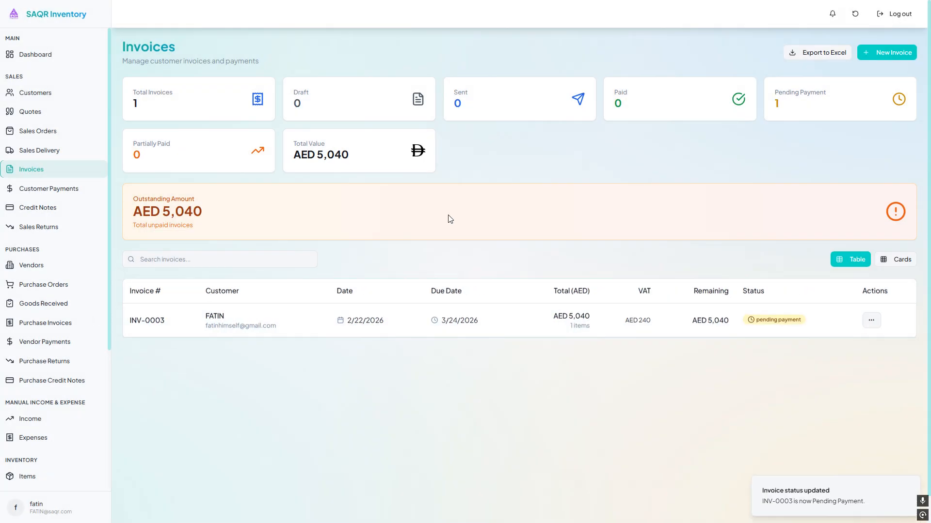
- Record a partial payment of 1000 AED by bank transfer against invoice INV-0003
left_click(871, 318)
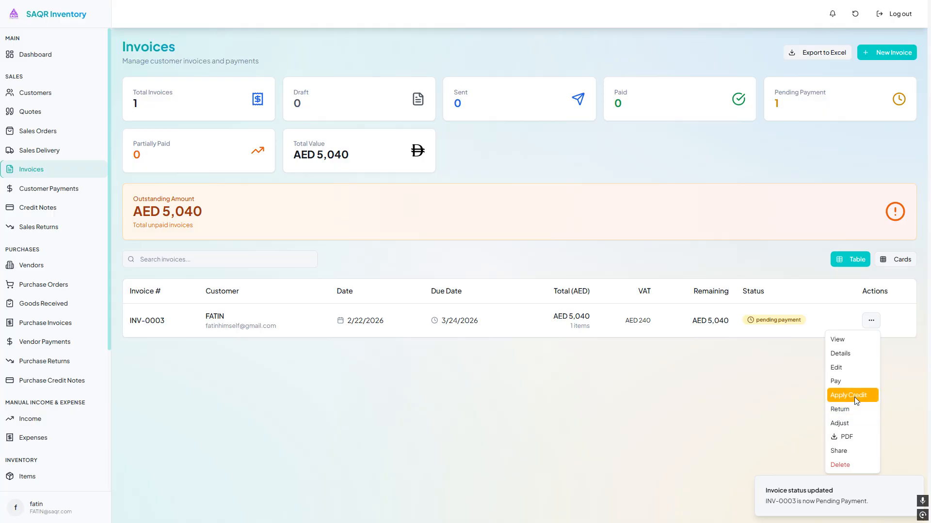
left_click(862, 379)
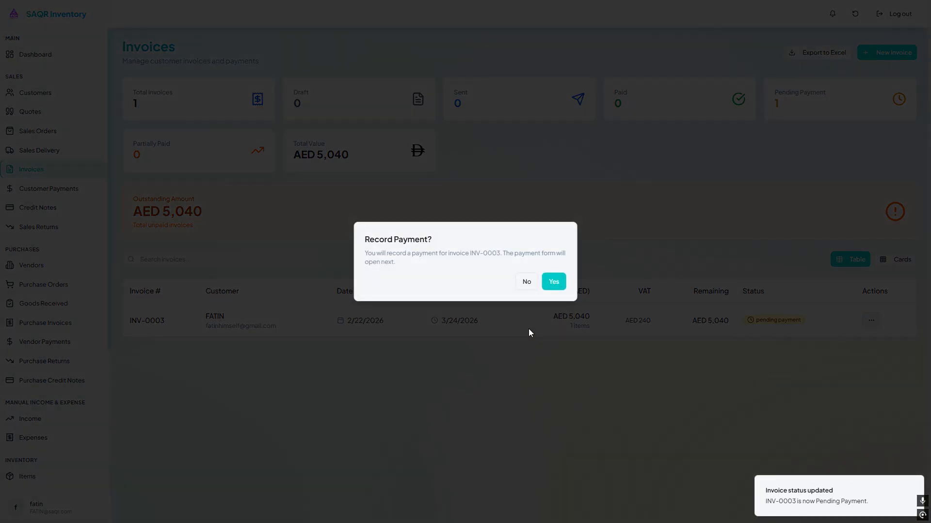
left_click(554, 282)
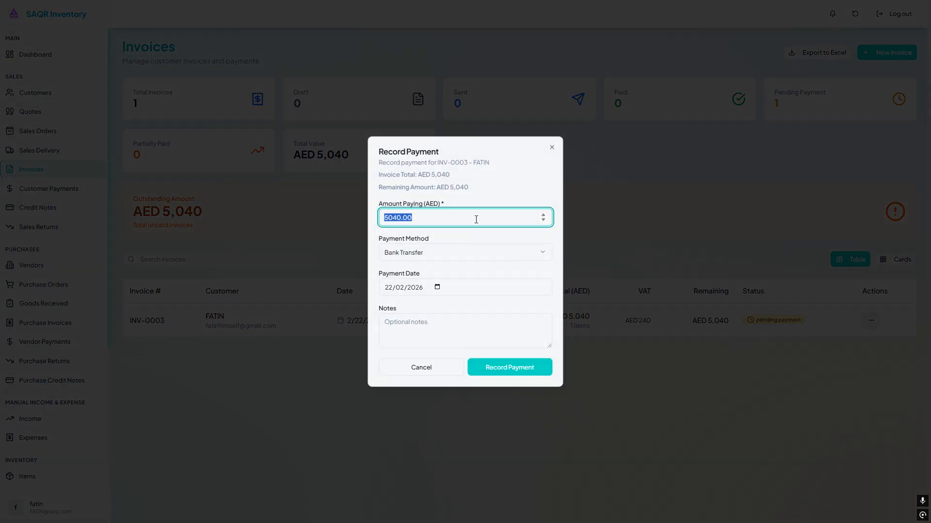
key("BackSpace")
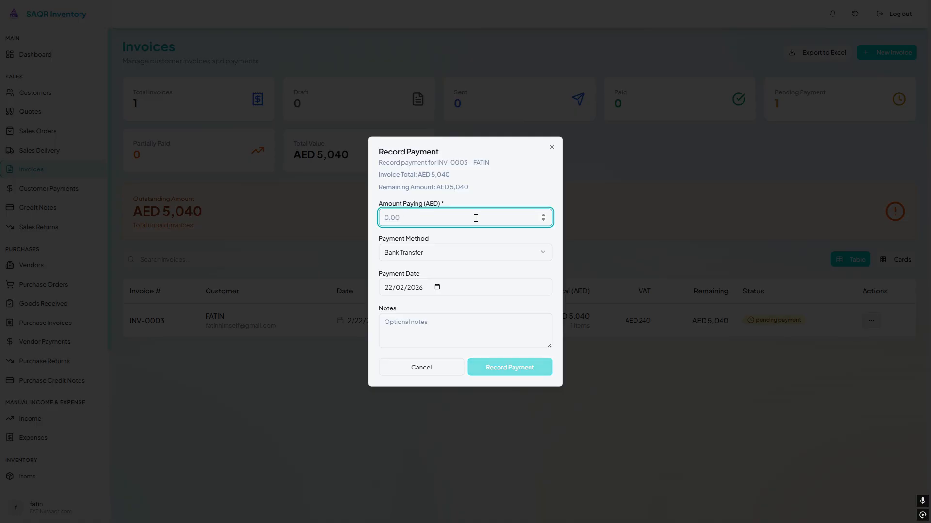
type("1000")
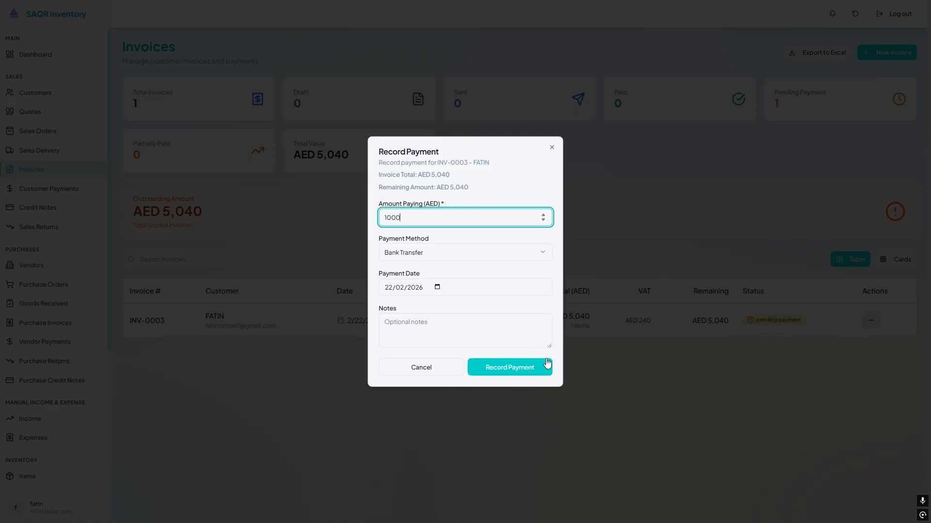
left_click(547, 364)
left_click_drag(707, 318, 738, 318)
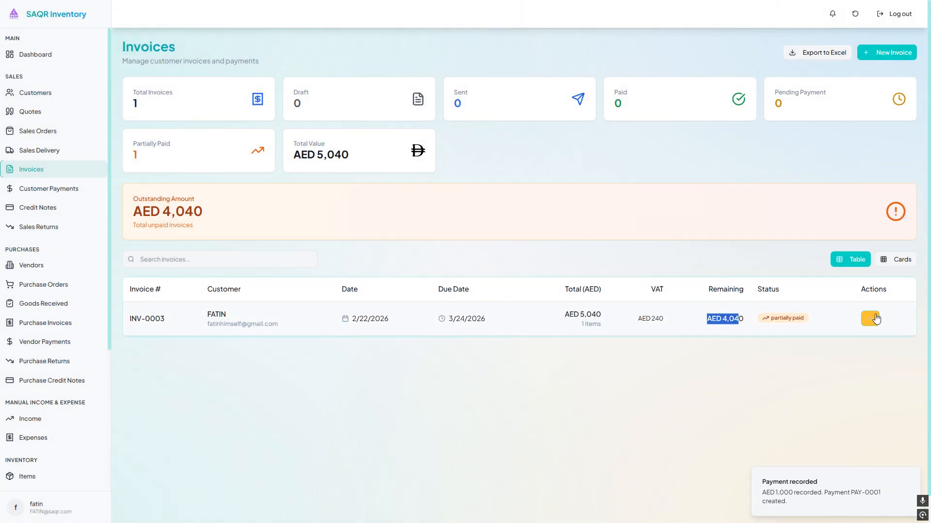
- Open the invoice's details to review its paid amount, remaining balance and linked customer payments
left_click(876, 319)
left_click(843, 350)
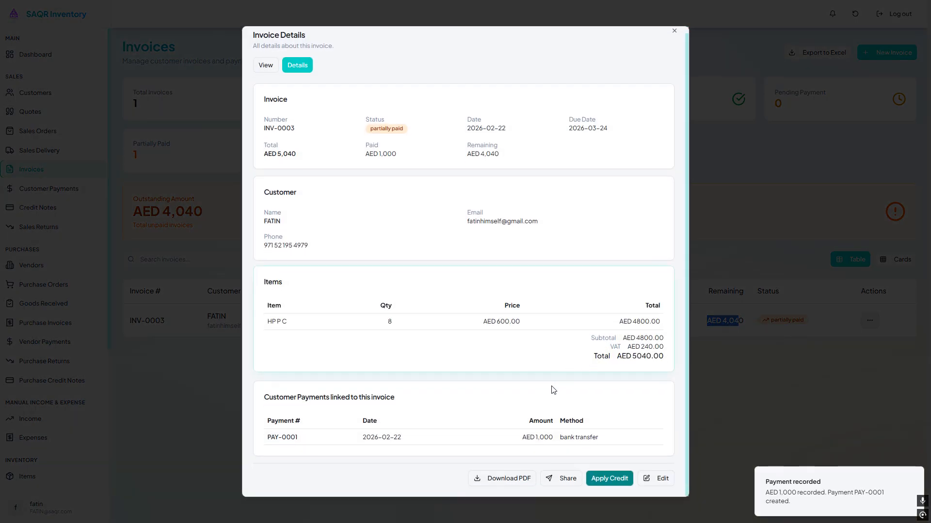
left_click_drag(266, 412, 619, 442)
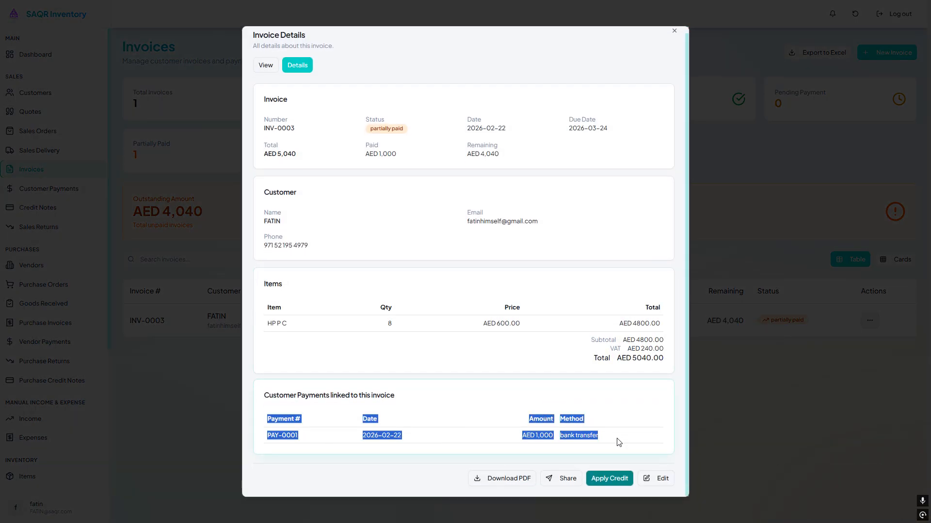
scroll(557, 204, "up", 1)
left_click_drag(365, 159, 499, 160)
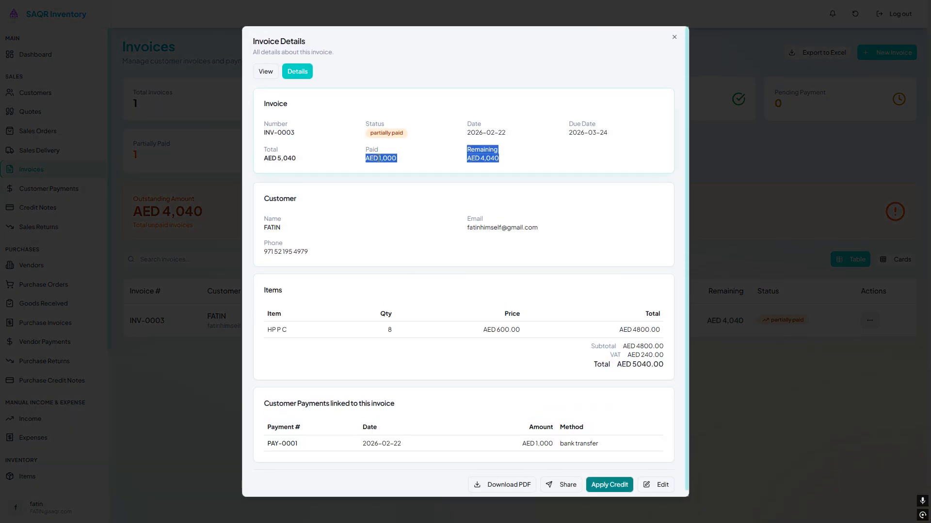
left_click(184, 302)
- Open Customer Payments and view the details of payment PAY-0001
left_click(48, 188)
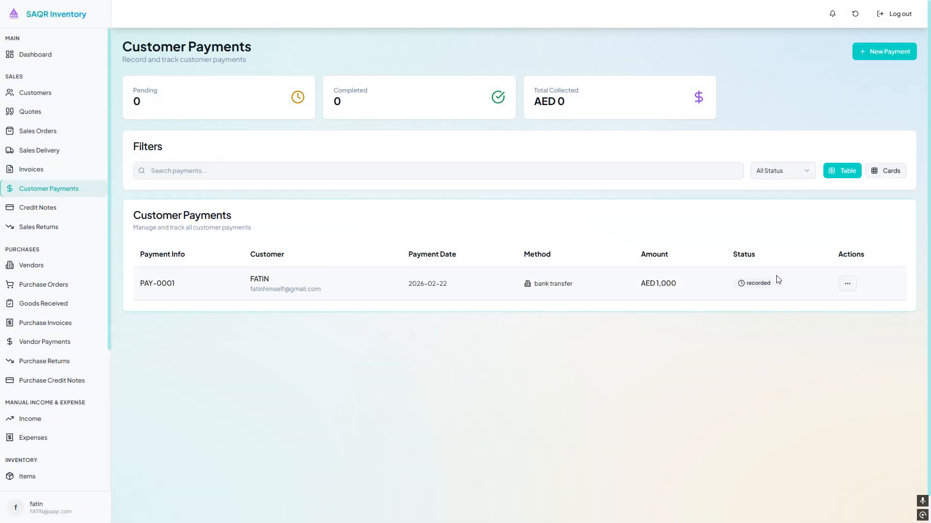
left_click(845, 283)
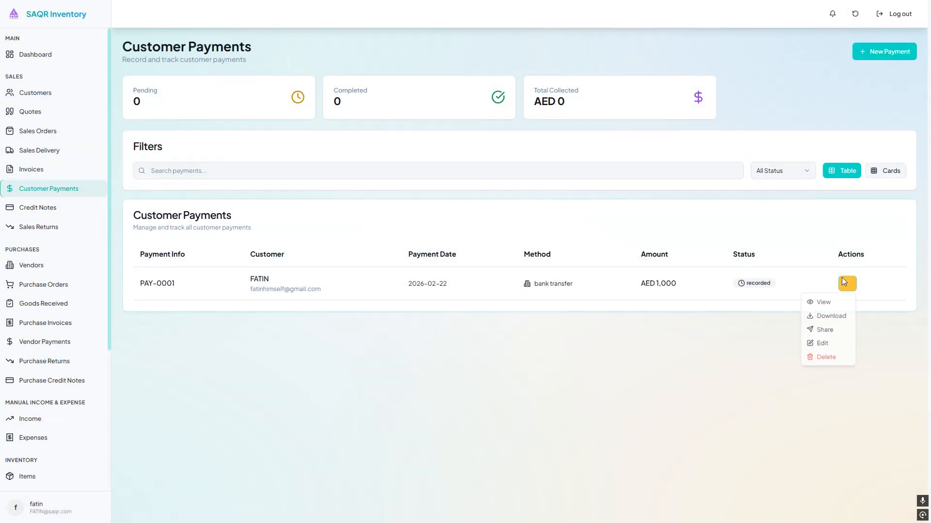
left_click(830, 304)
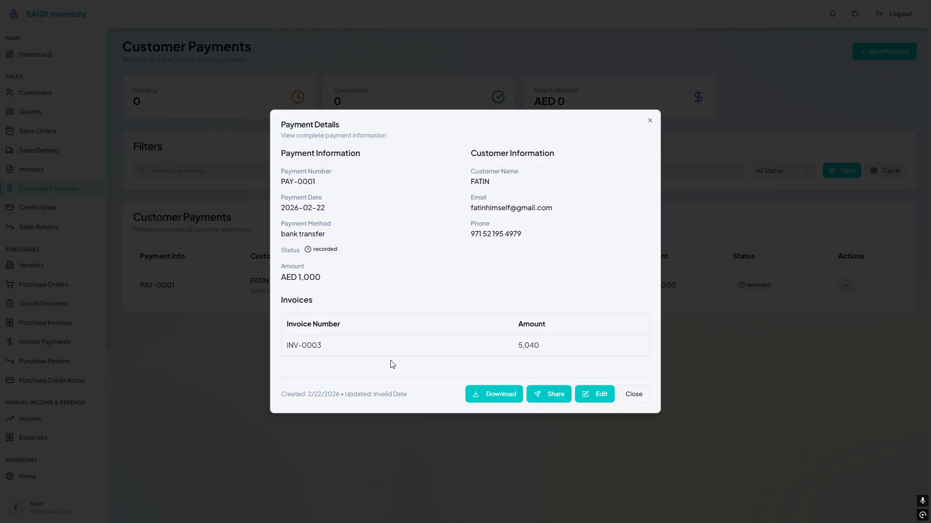
left_click_drag(296, 325, 560, 350)
left_click(560, 351)
double_click(526, 345)
triple_click(309, 277)
left_click_drag(330, 229, 282, 223)
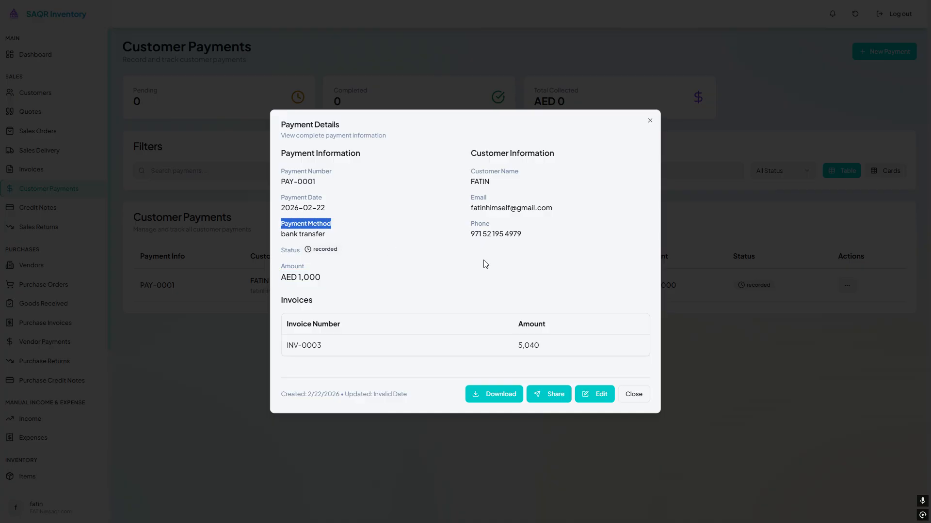
left_click(818, 301)
- Go back to Invoices and open INV-0003's return form, closing it without entering anything
left_click(68, 170)
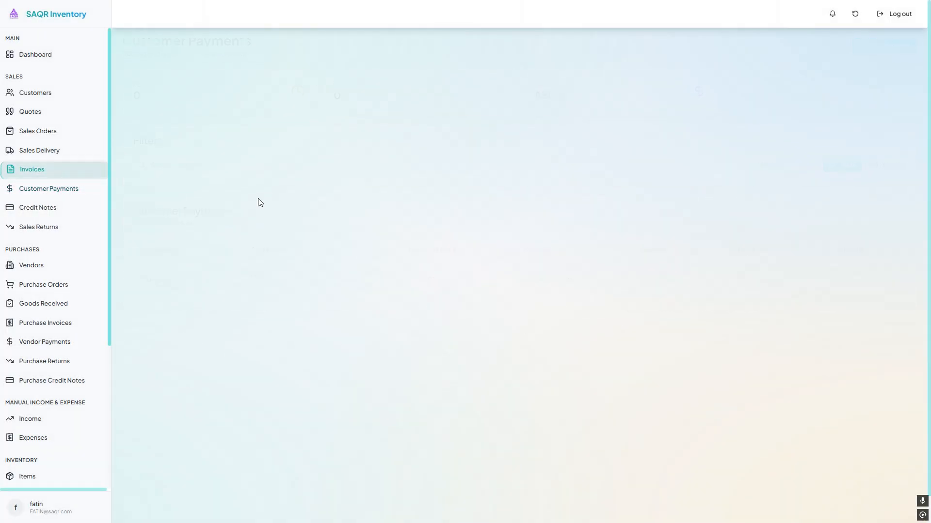
double_click(885, 316)
left_click(874, 321)
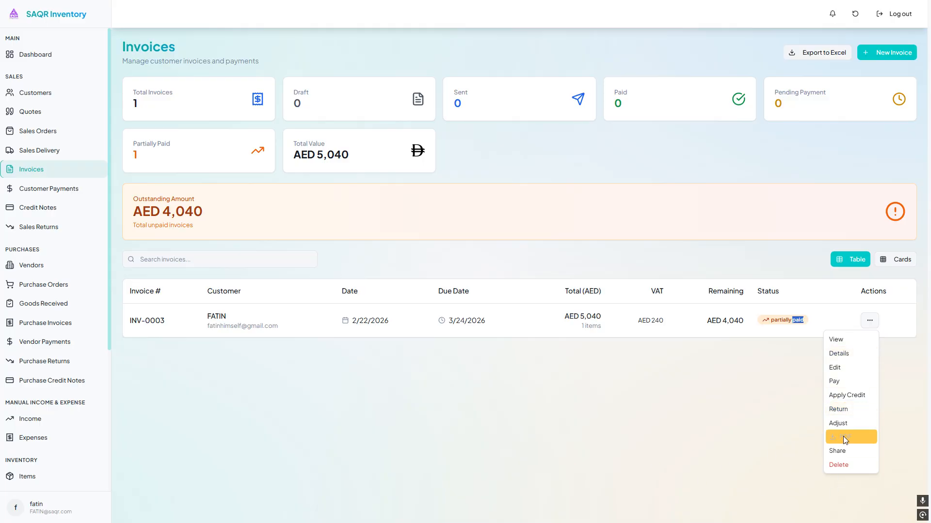
left_click(852, 409)
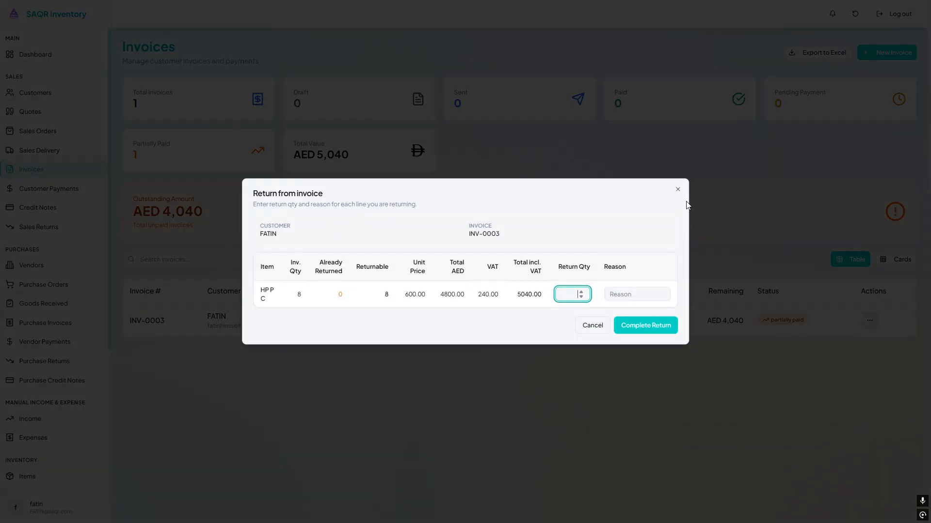
left_click(678, 189)
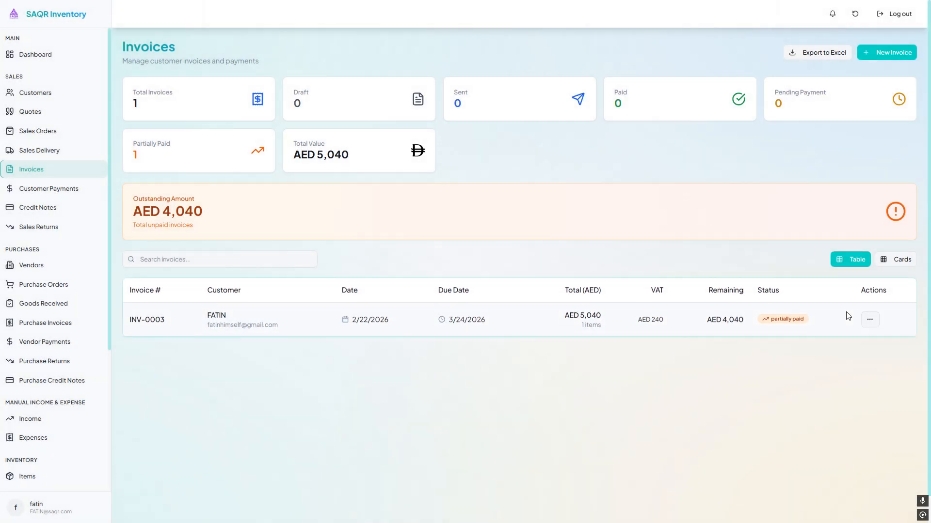
- Return 4 units of HP P C from invoice INV-0003 with the reason DAMAGED
left_click(870, 320)
left_click(853, 410)
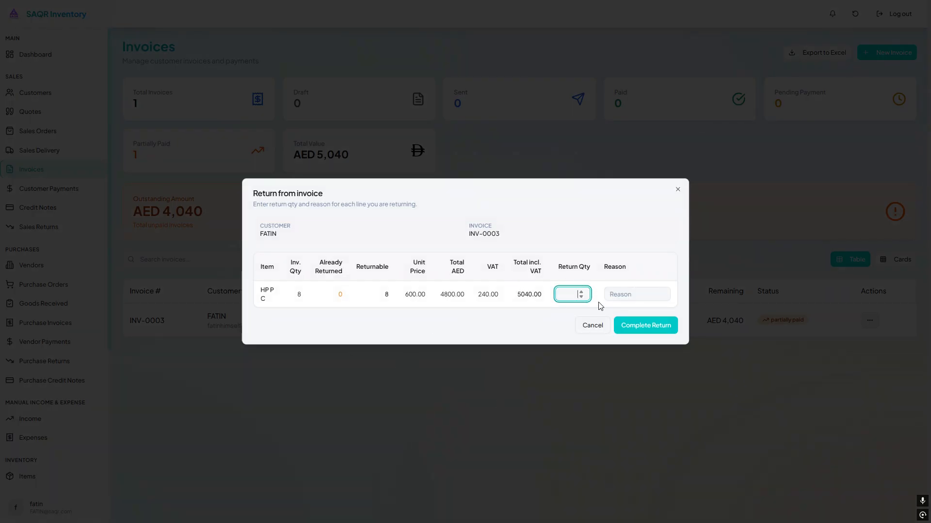
left_click(504, 326)
left_click(658, 297)
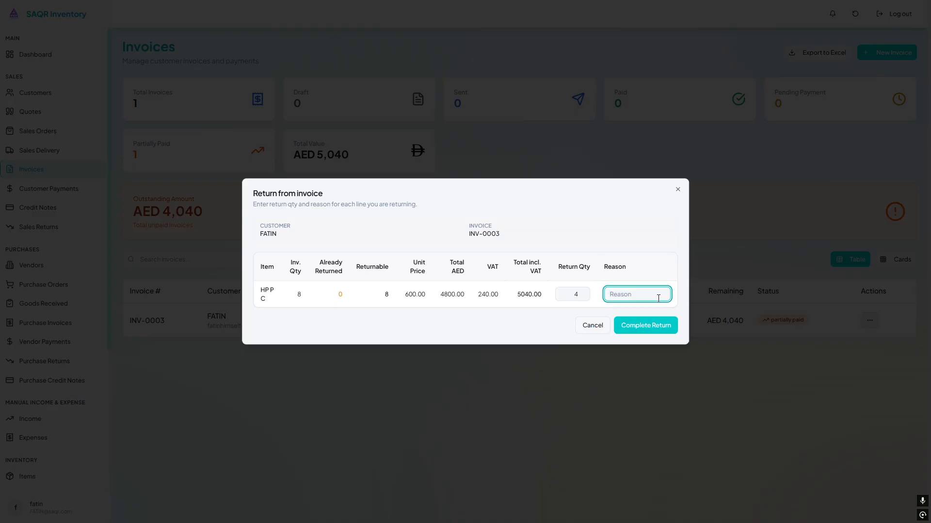
type("DAMAGED")
left_click(656, 326)
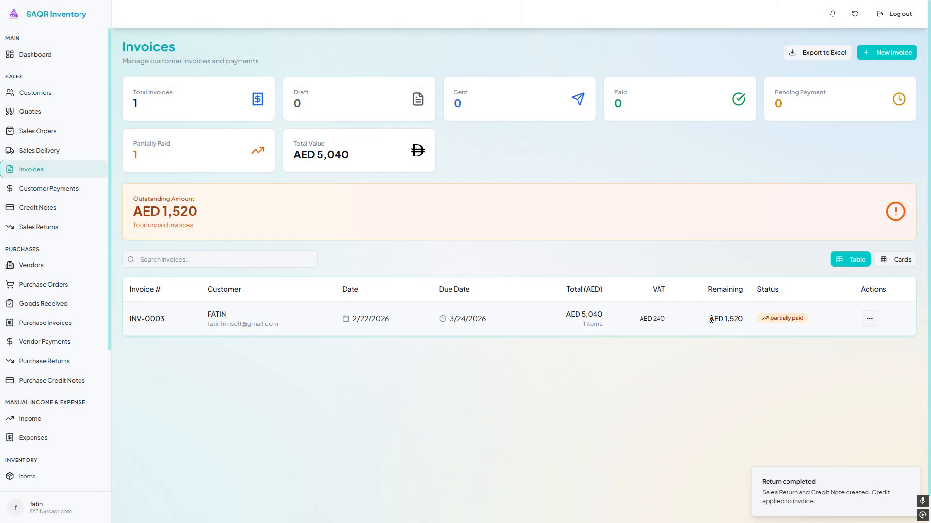
- Open the invoice's details to review the applied credit note and remaining balance
left_click_drag(709, 319, 762, 328)
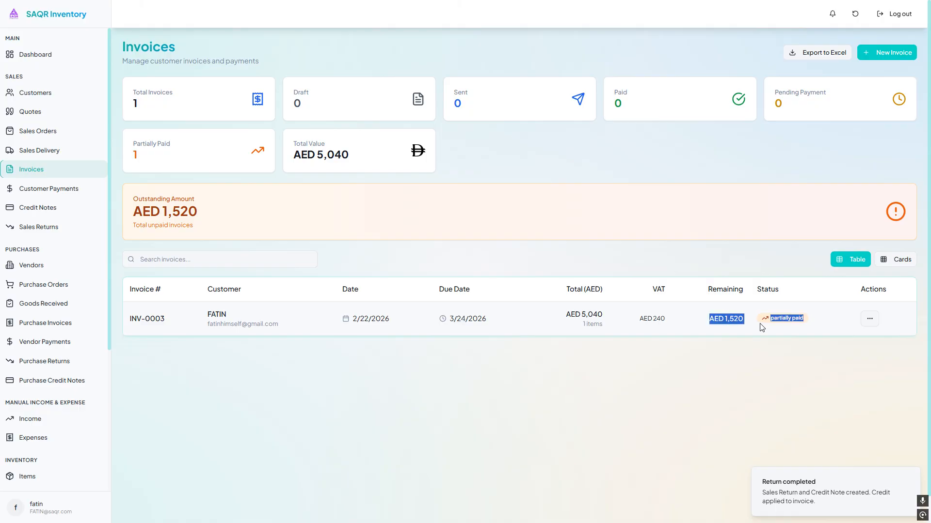
left_click(870, 321)
left_click(857, 354)
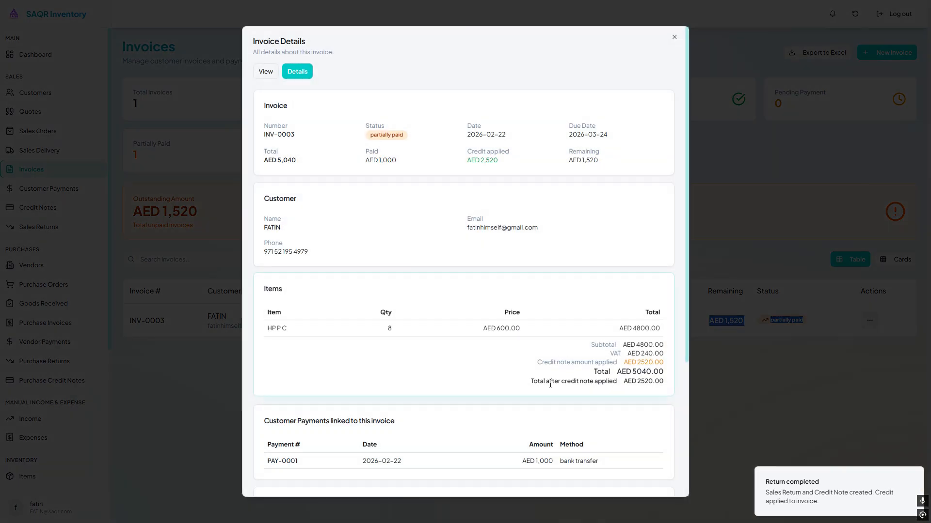
scroll(461, 271, "down", 4)
left_click(785, 260)
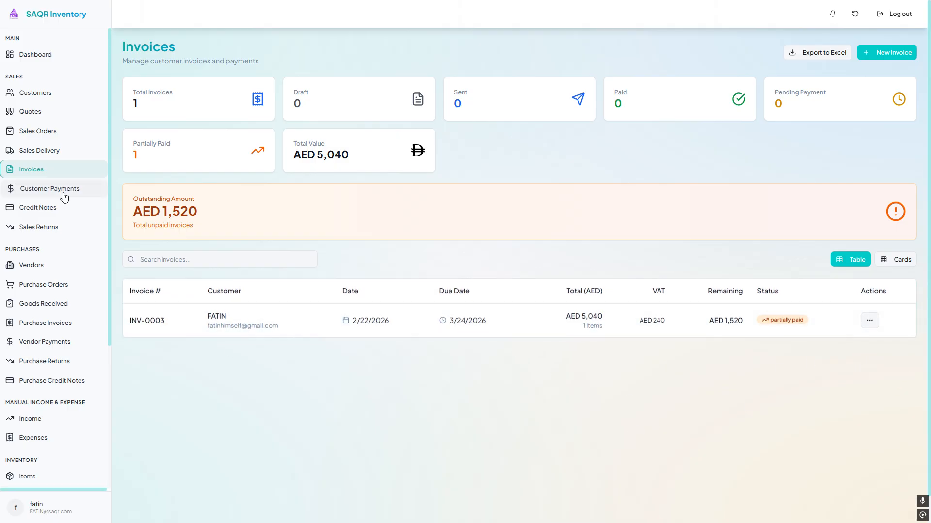
- Open Sales Returns and view the details of return SR-00001
left_click(52, 226)
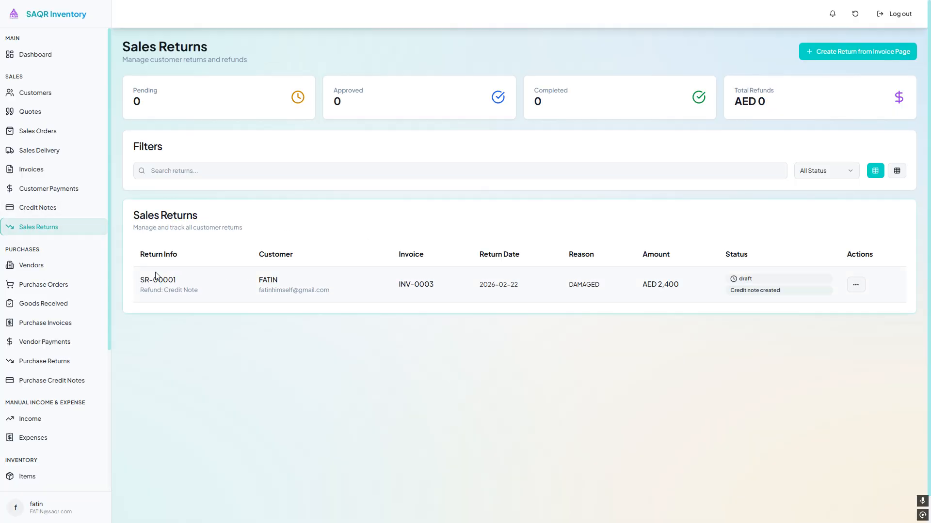
left_click_drag(155, 275, 384, 303)
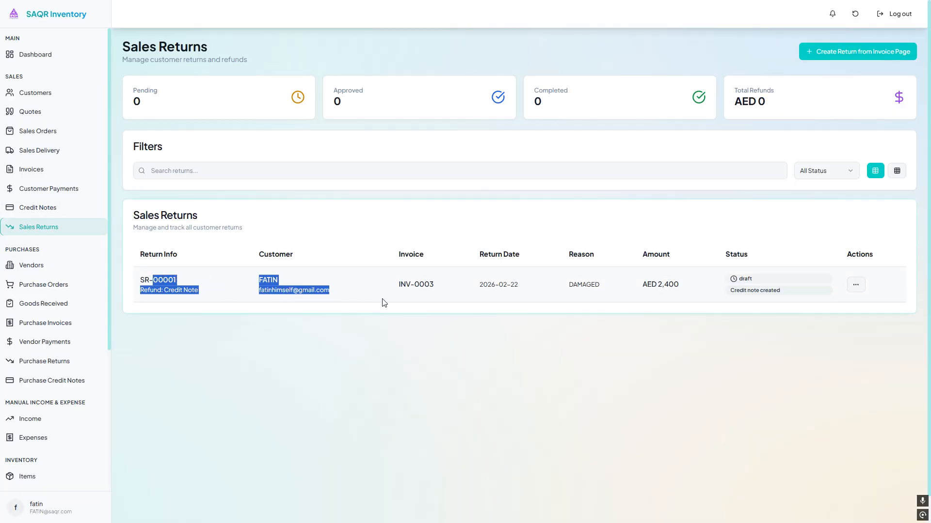
double_click(416, 284)
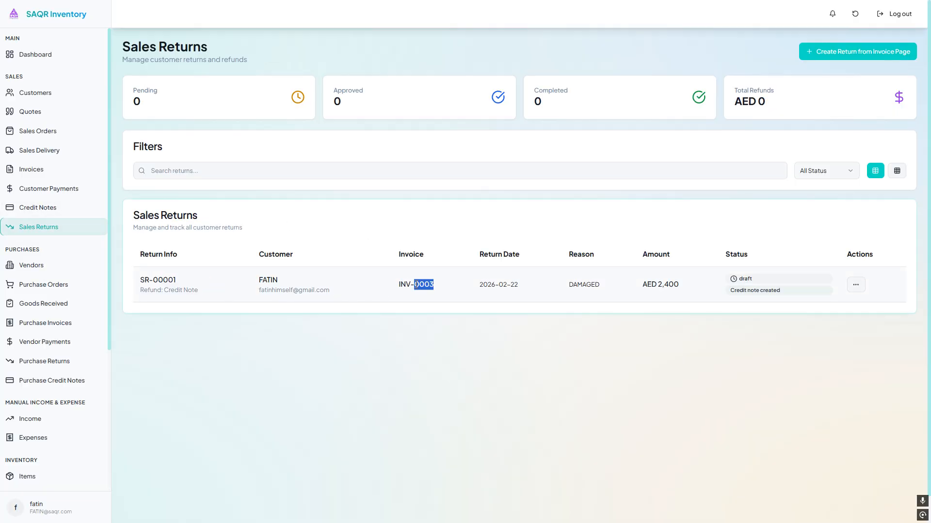
left_click(515, 287)
left_click(855, 284)
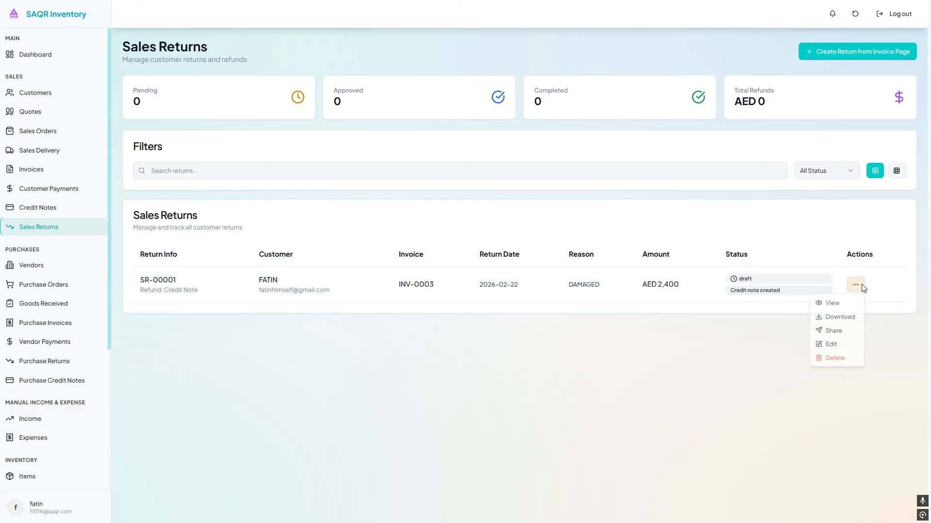
left_click(828, 304)
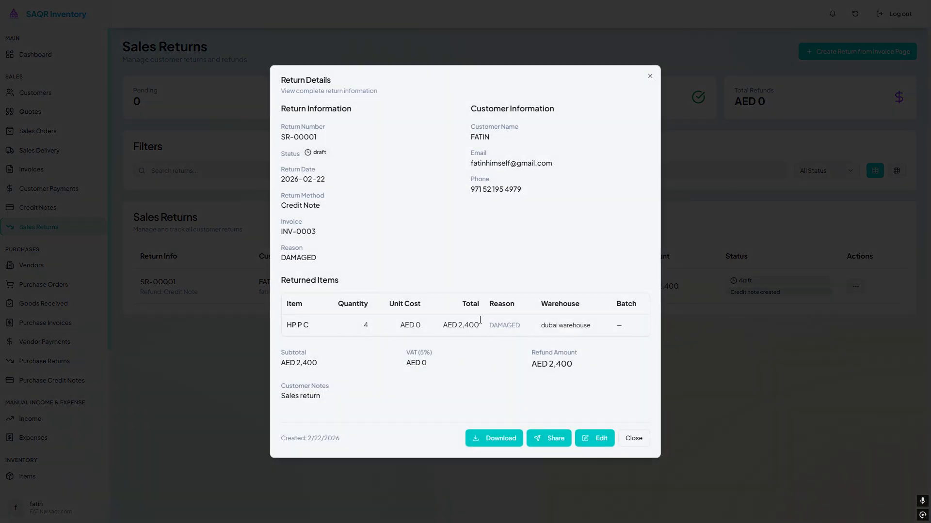
double_click(509, 322)
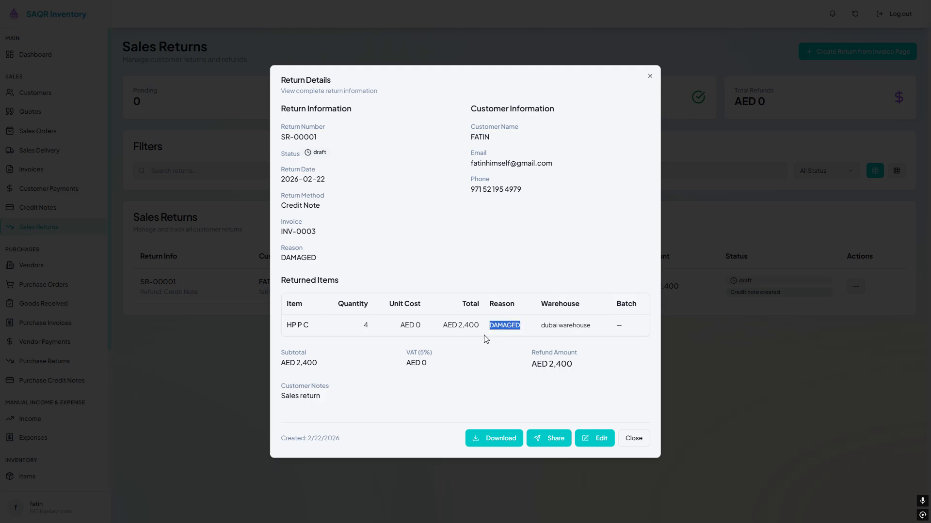
triple_click(290, 361)
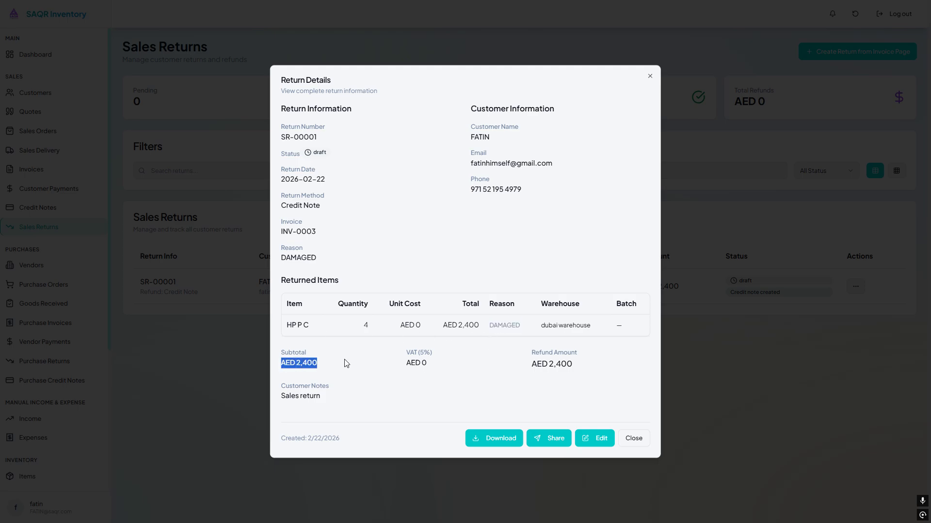
left_click(642, 438)
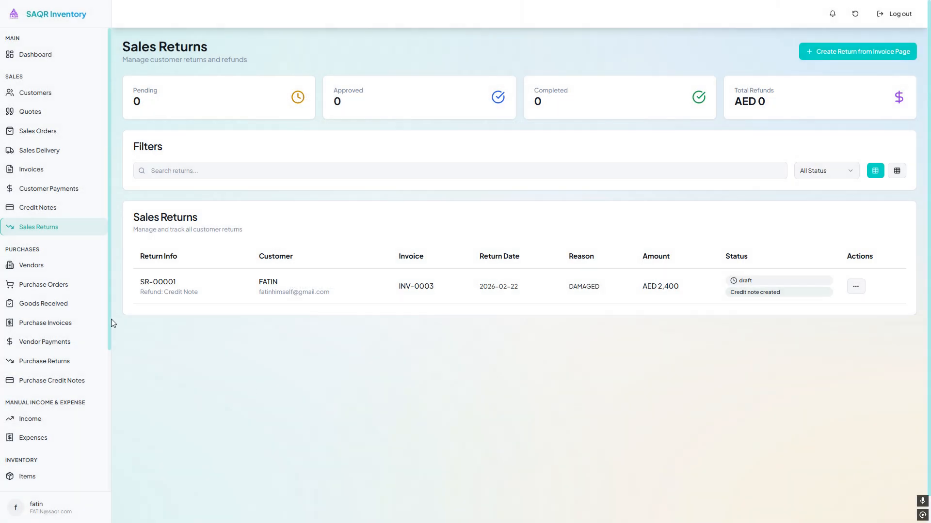
- Open Credit Notes to review the credit note created from the return
left_click(48, 207)
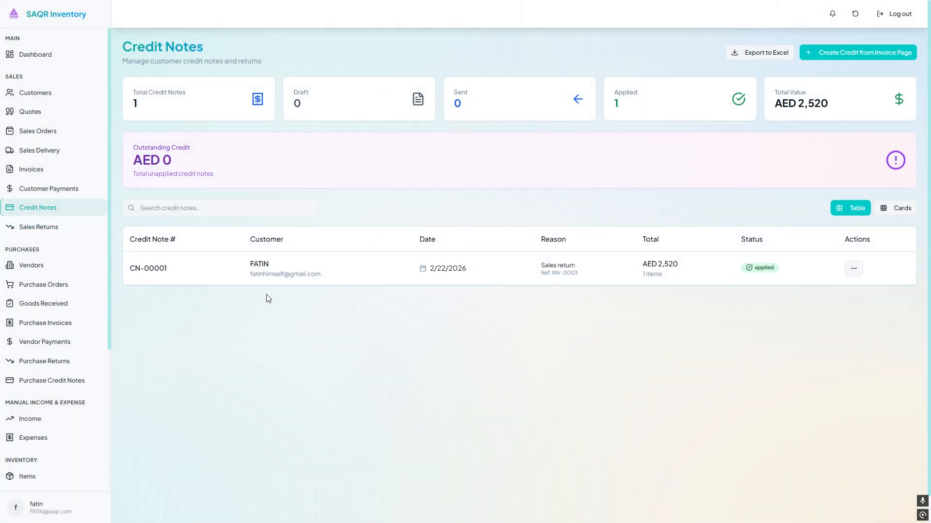
- Open the details of credit note CN-00001 to review its reason, linked invoice, linked return and line items
left_click_drag(155, 267, 782, 278)
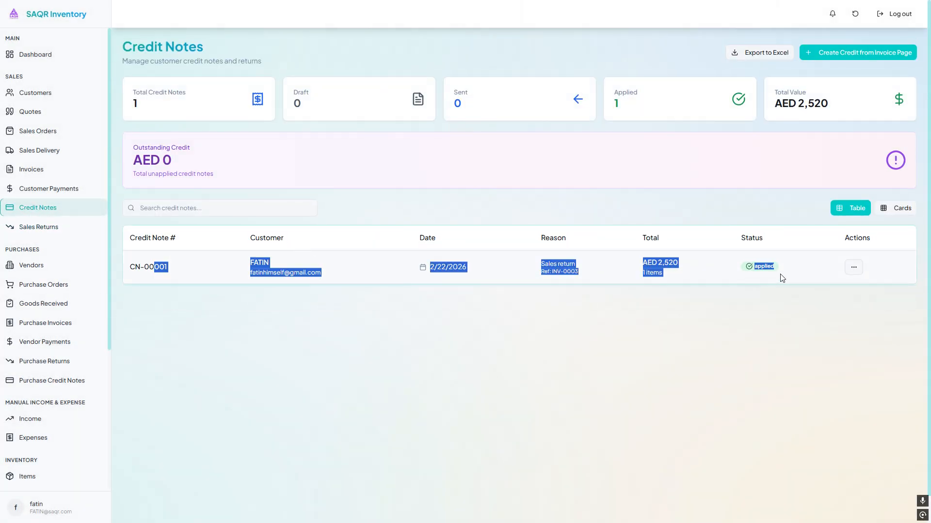
left_click(853, 267)
left_click(824, 299)
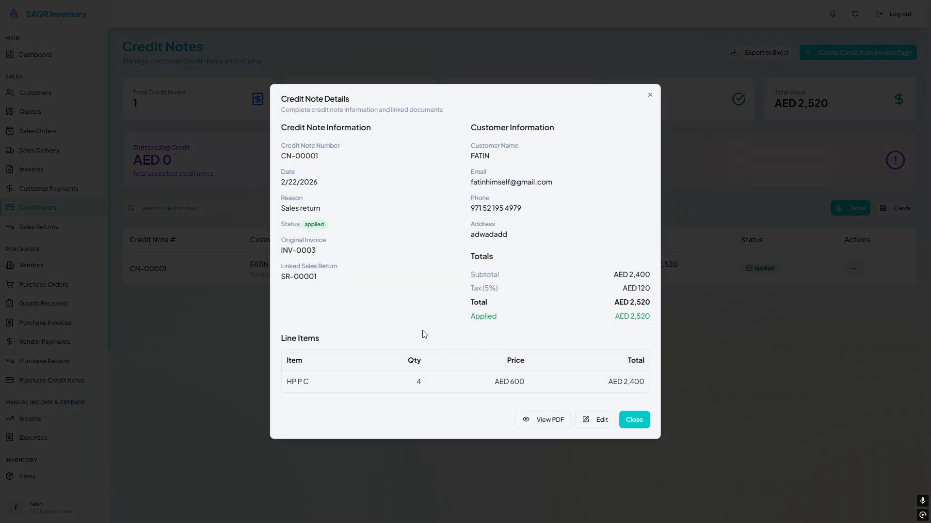
left_click_drag(290, 209, 317, 210)
triple_click(317, 211)
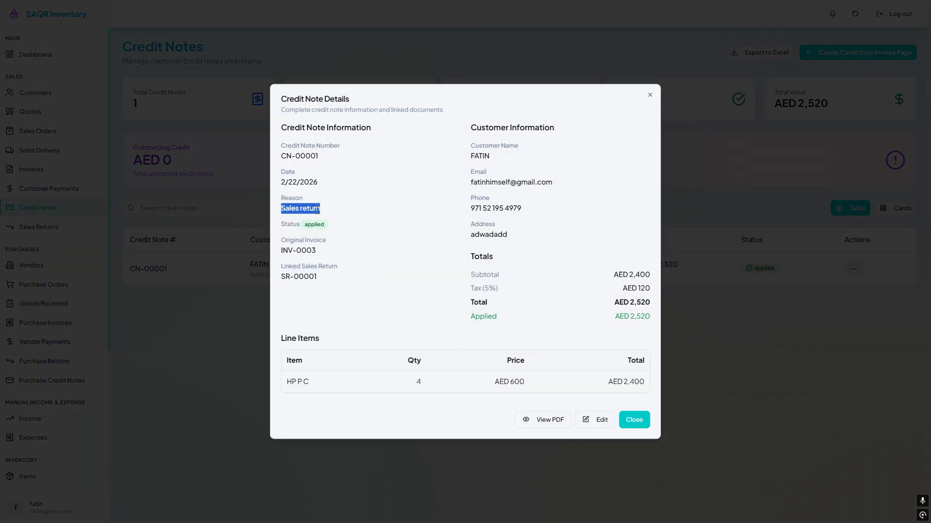
left_click_drag(281, 251, 289, 268)
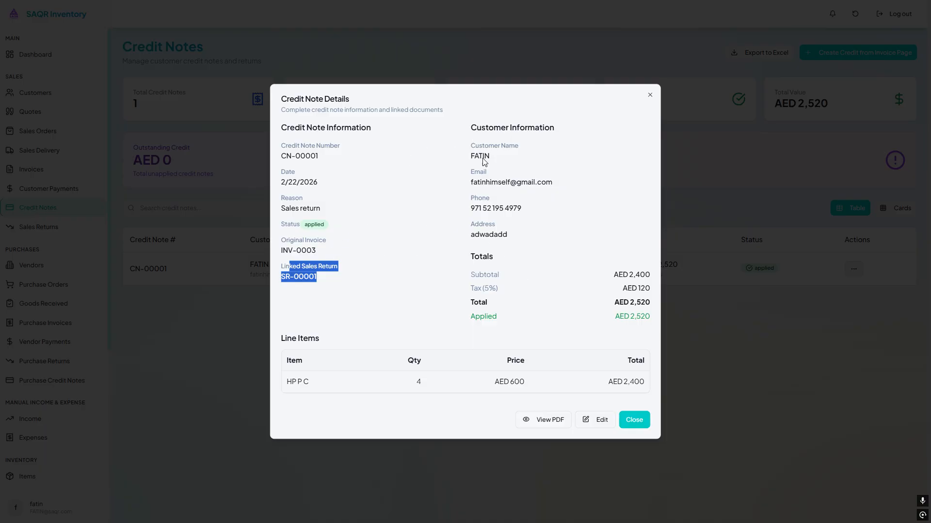
left_click_drag(475, 276, 504, 289)
left_click(630, 286)
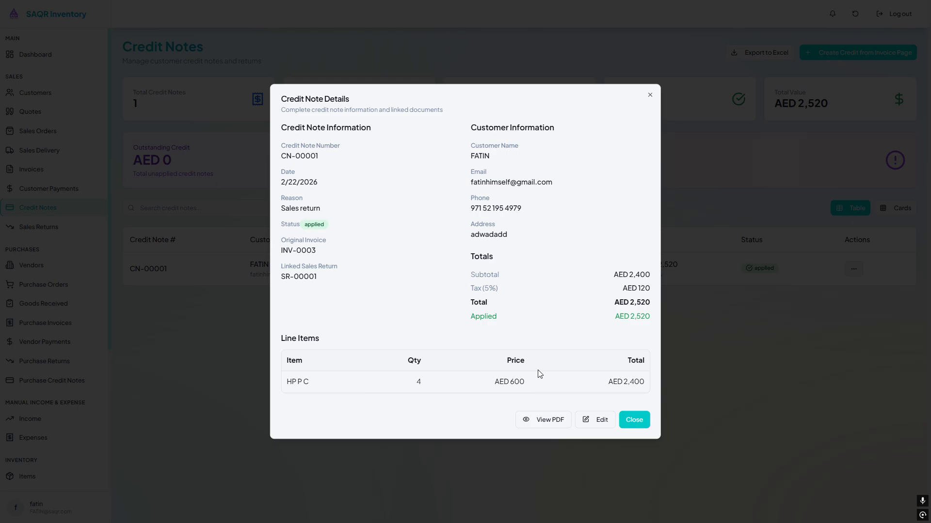
left_click(637, 428)
- Adjust invoice INV-0003 without a physical return by creating a credit note for a 400 AED discount
left_click(79, 187)
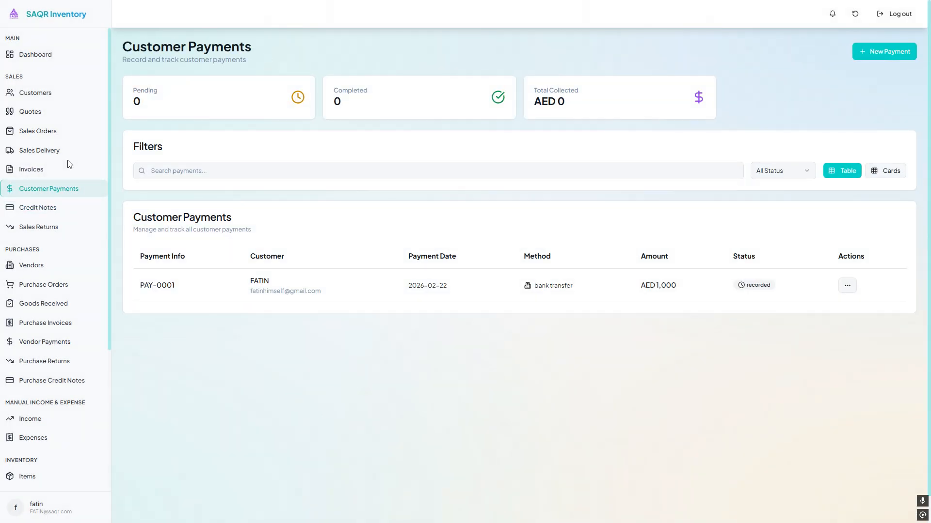
left_click(69, 168)
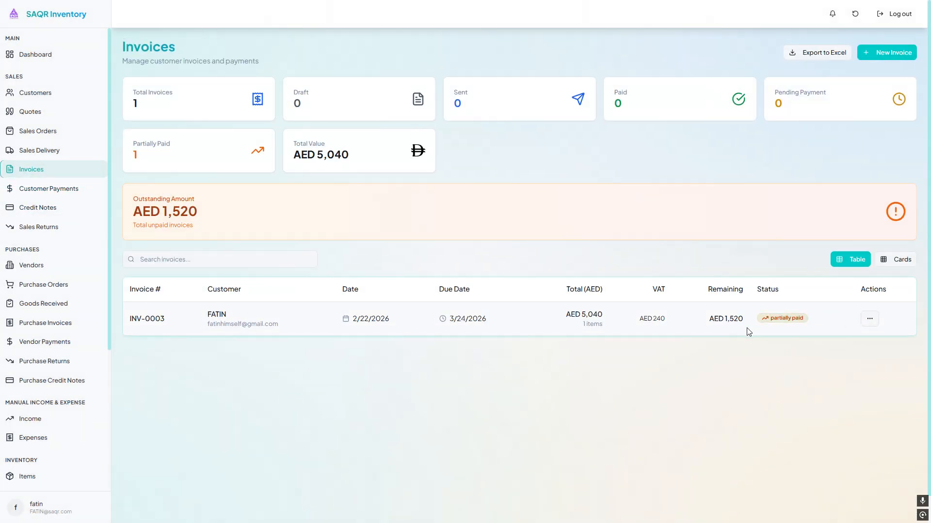
left_click(869, 318)
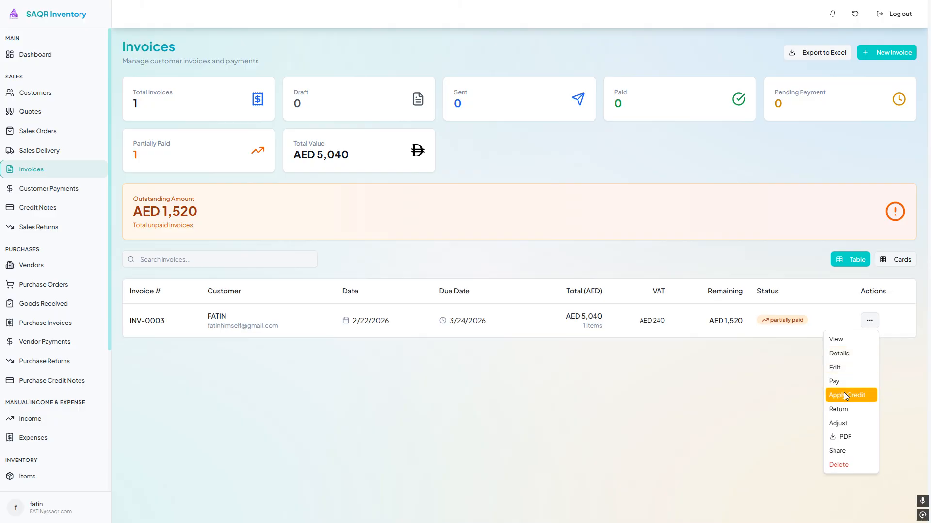
left_click(845, 422)
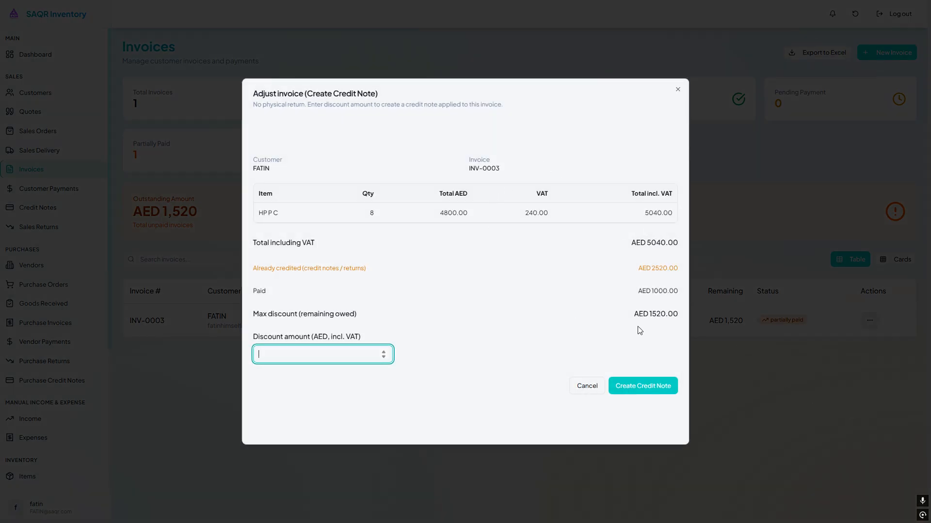
left_click_drag(634, 321, 678, 320)
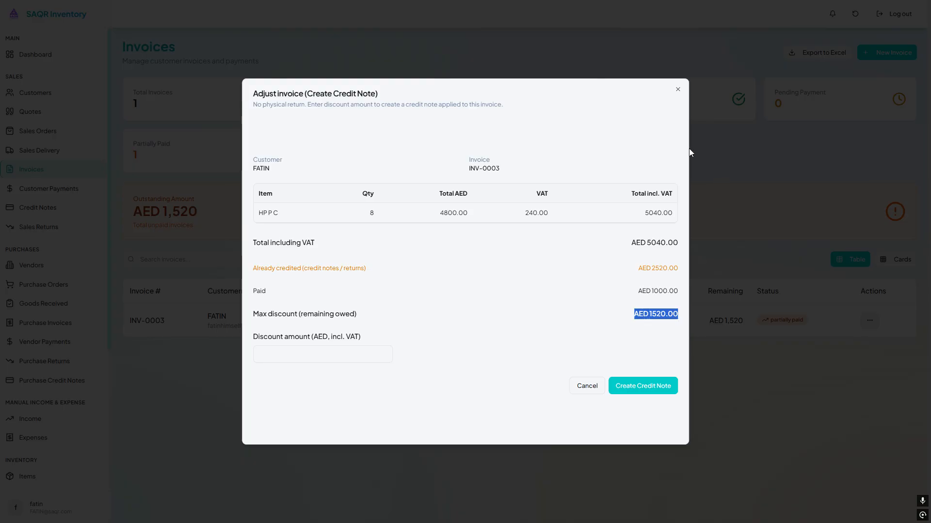
left_click(345, 359)
left_click_drag(645, 268, 669, 269)
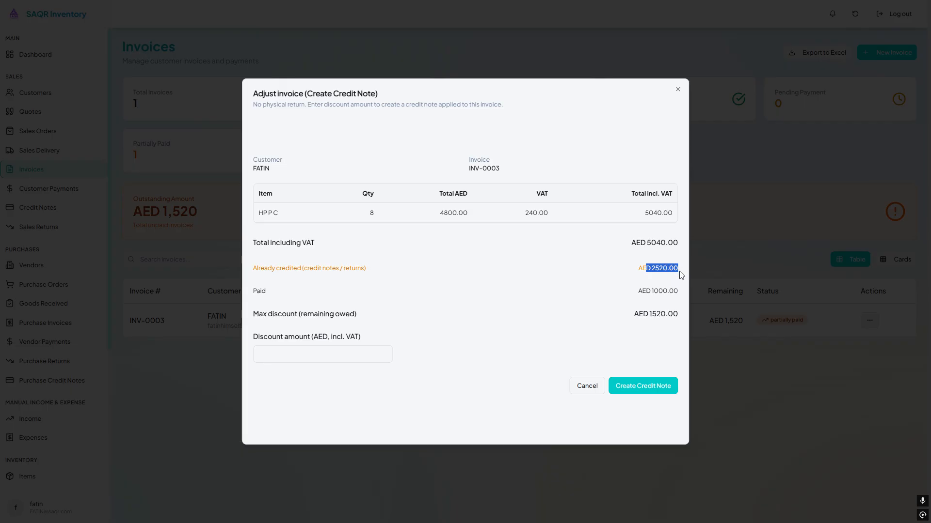
left_click(328, 355)
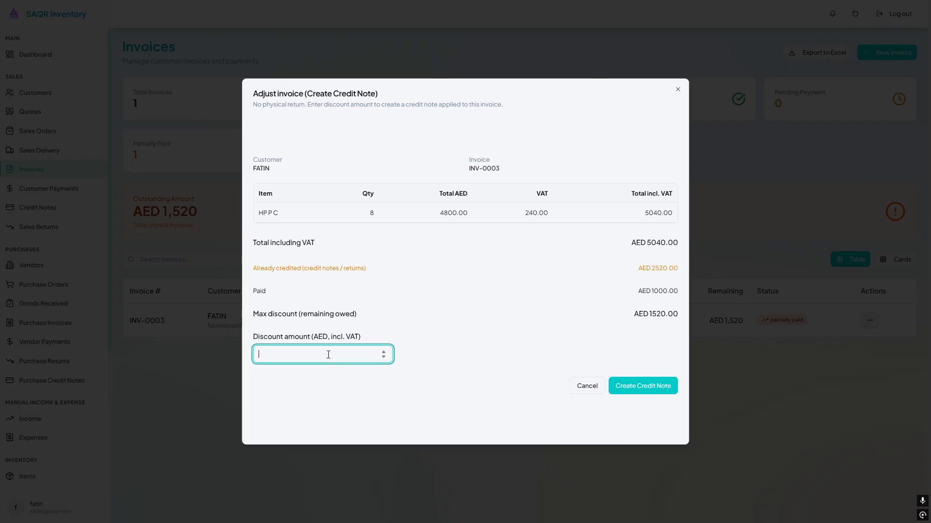
type("400")
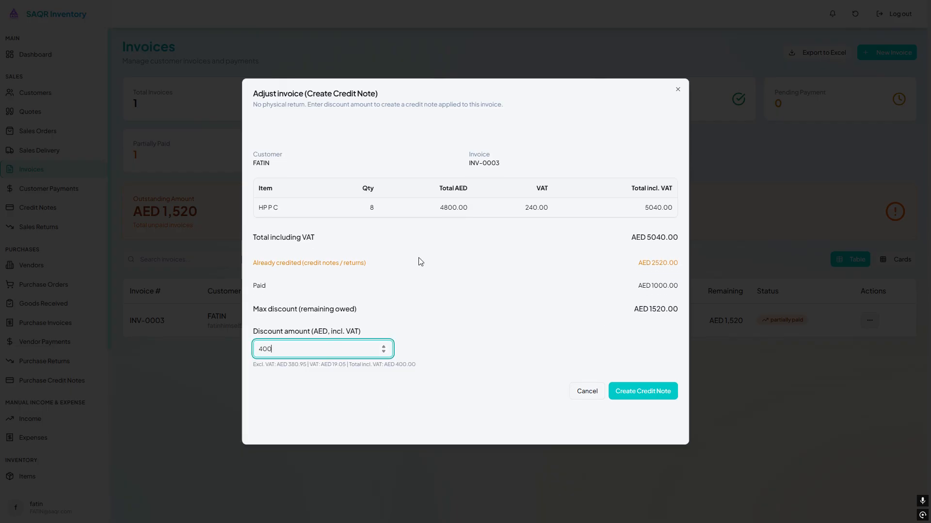
left_click(662, 391)
left_click_drag(716, 319, 749, 325)
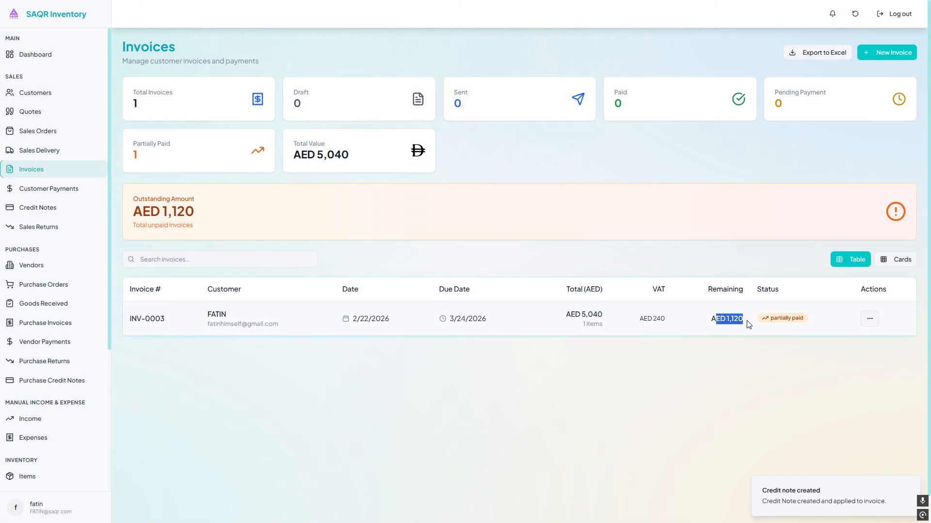
- Open Credit Notes to review the new adjustment credit note listed for invoice INV-0003
left_click(67, 209)
left_click_drag(123, 267, 852, 270)
double_click(516, 263)
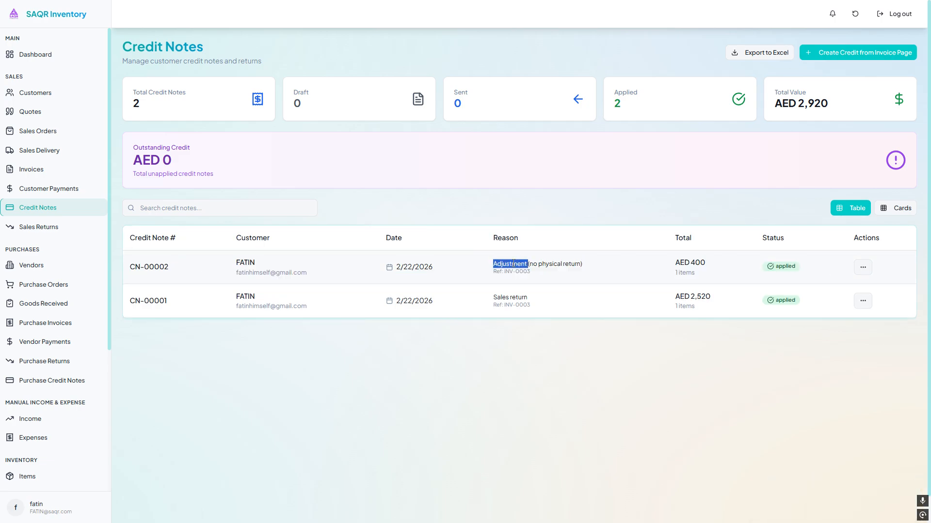
left_click(500, 263)
double_click(499, 264)
double_click(550, 264)
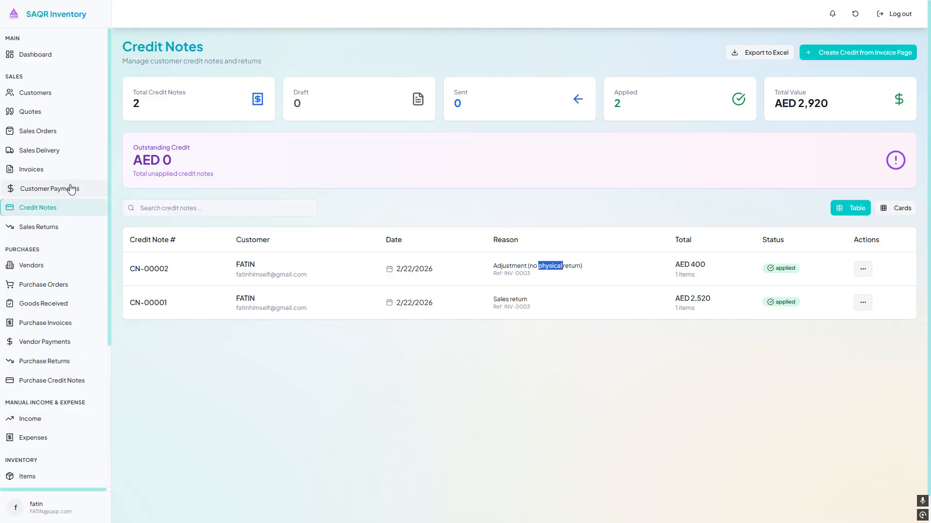
- Pay the remaining balance of invoice INV-0003 in full
left_click(49, 170)
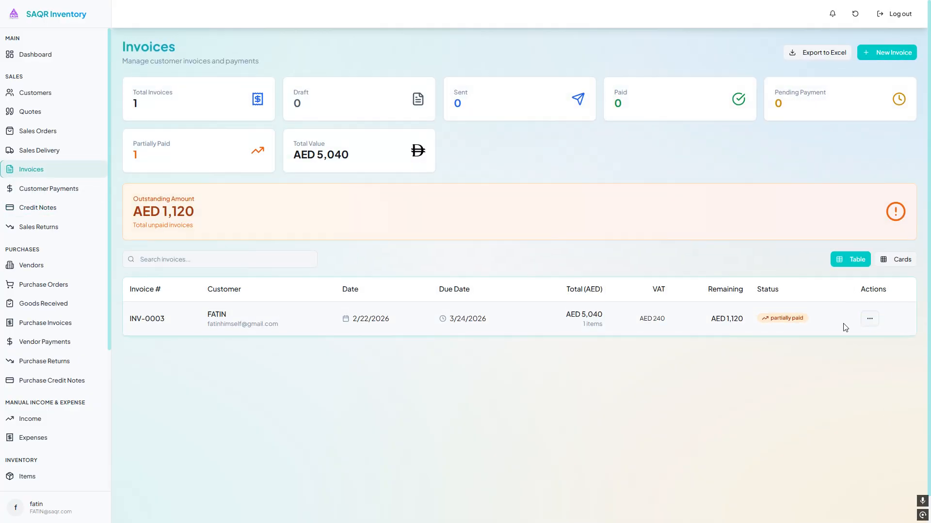
left_click(868, 319)
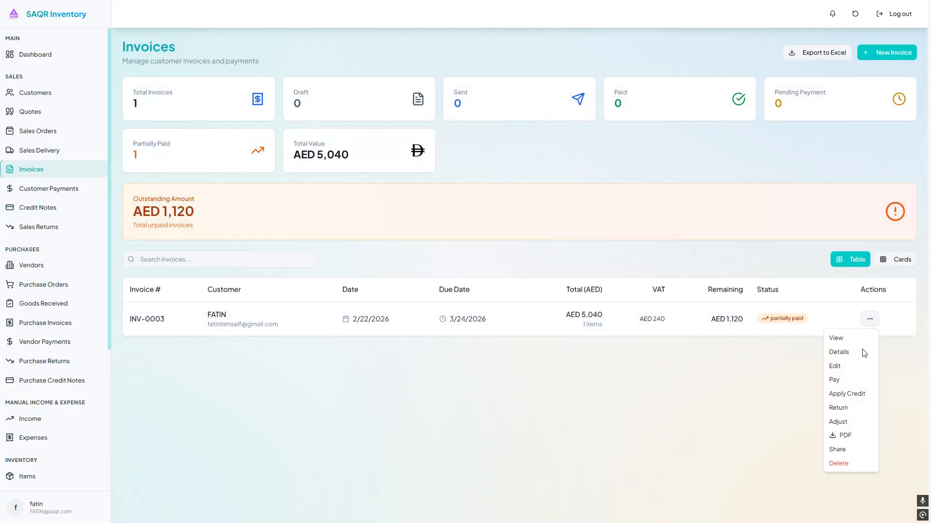
left_click(847, 382)
left_click(553, 281)
left_click(510, 368)
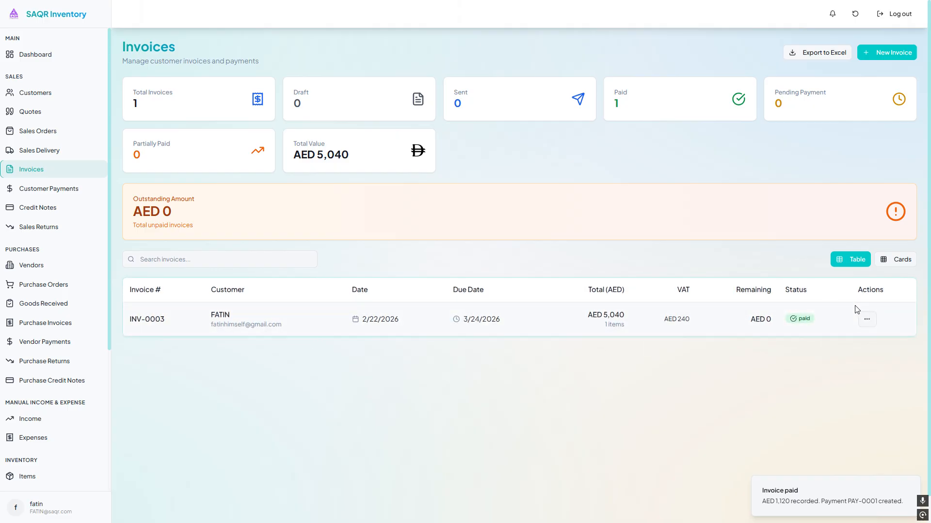
- Open the invoice's details to review its linked payments, credit notes and sales returns, then close them
left_click(867, 318)
left_click(856, 352)
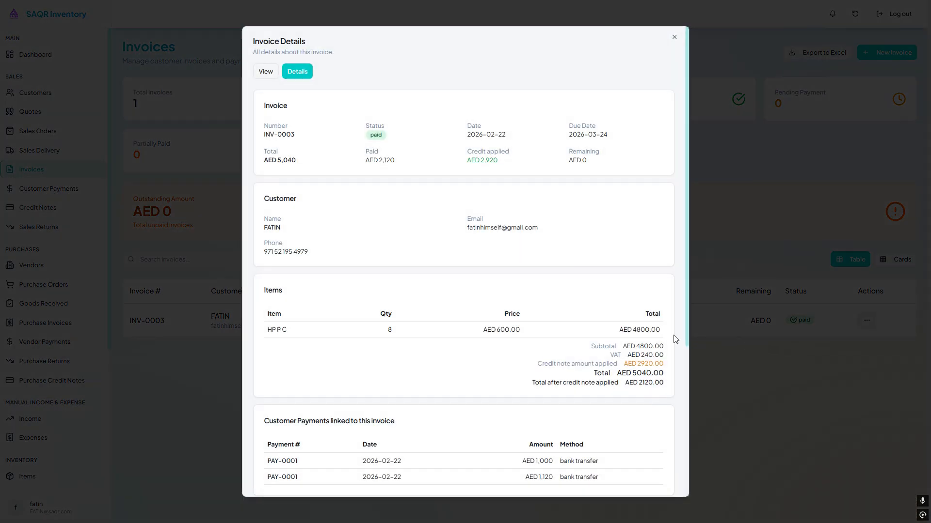
scroll(638, 204, "down", 5)
left_click_drag(627, 200, 658, 204)
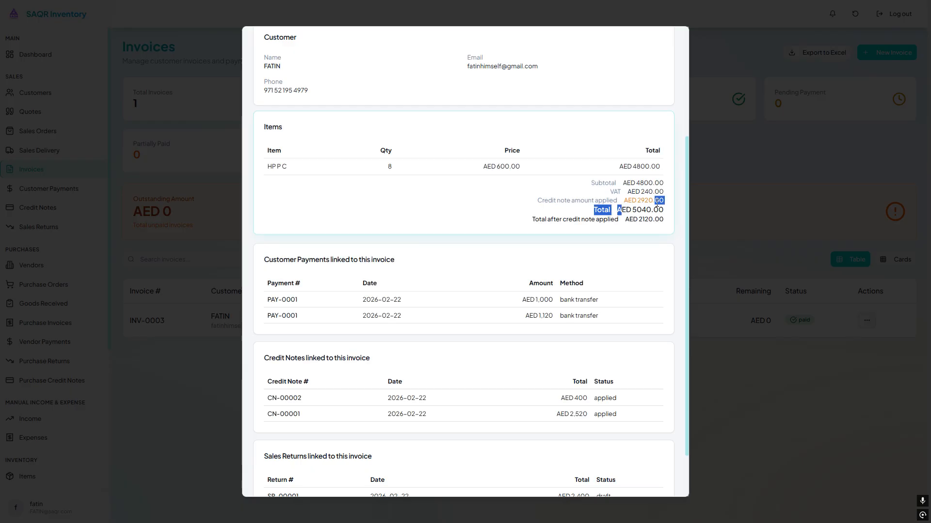
left_click(331, 302)
left_click_drag(273, 259, 528, 274)
left_click_drag(619, 320, 427, 297)
left_click_drag(252, 359, 629, 412)
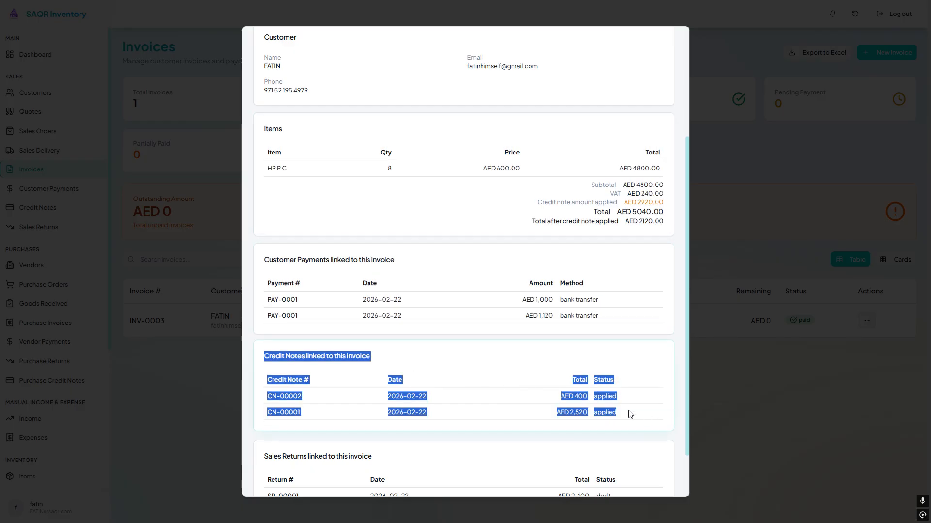
scroll(620, 410, "down", 2)
left_click_drag(262, 392, 594, 445)
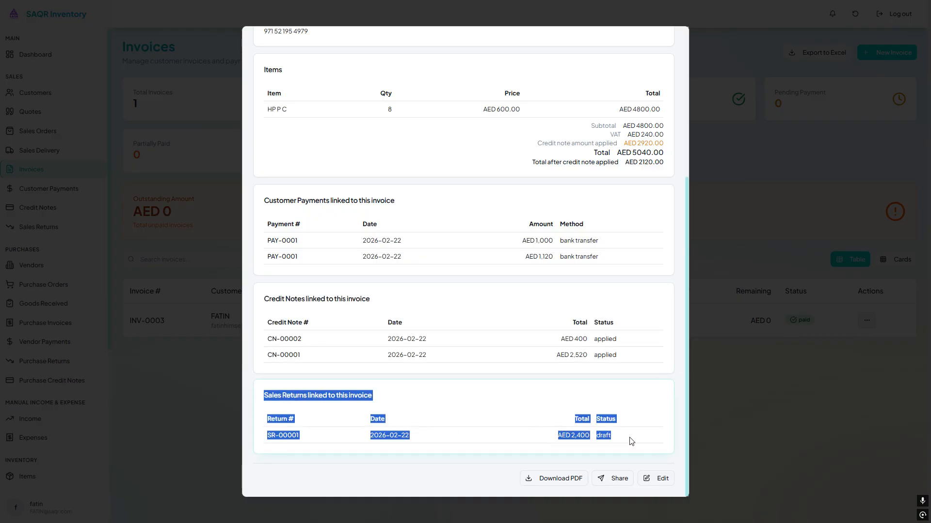
scroll(635, 444, "up", 5)
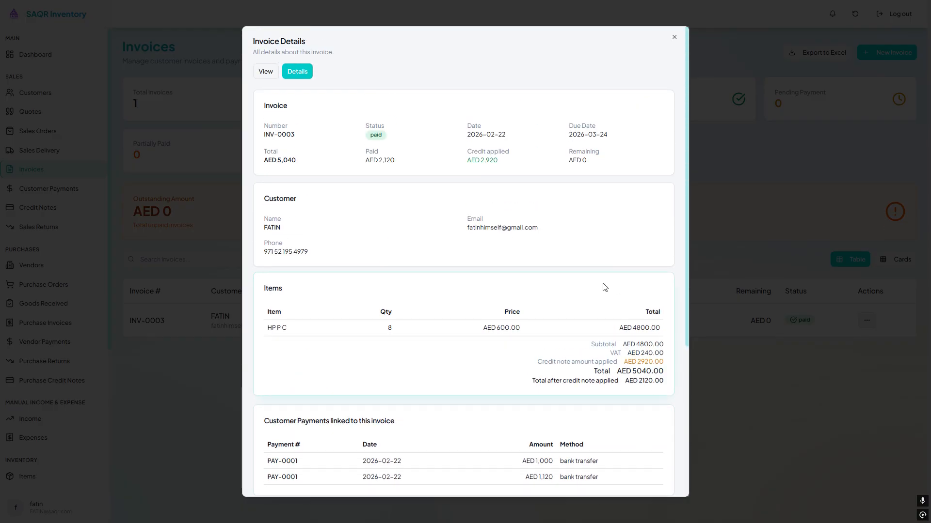
left_click(755, 161)
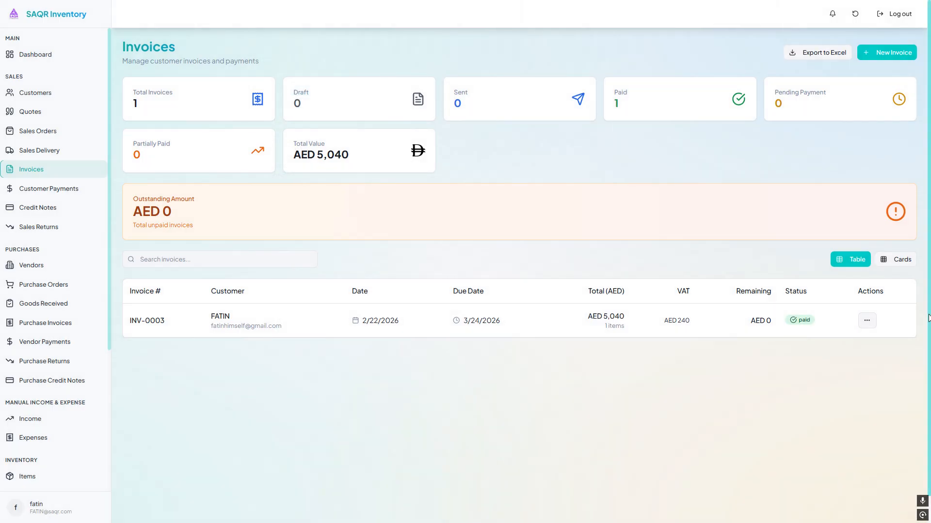
- Open the action options for invoice INV-0003
left_click(866, 320)
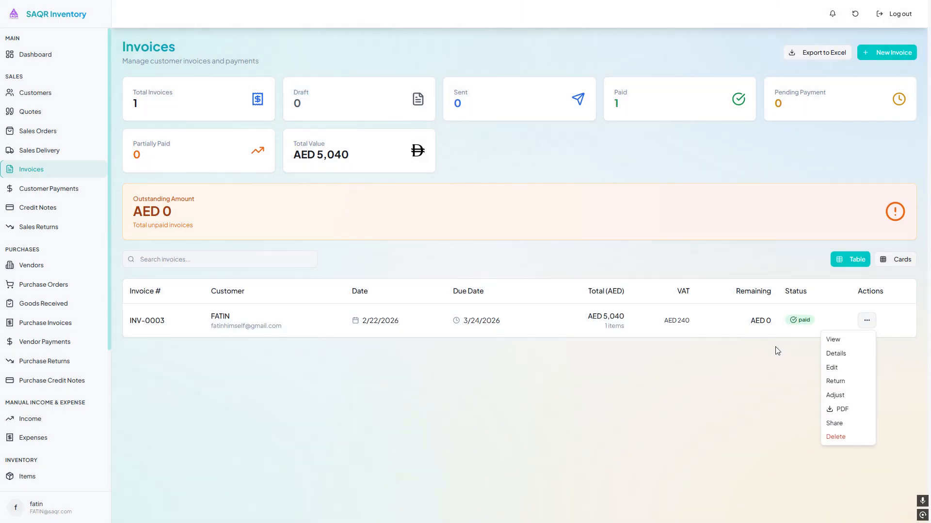